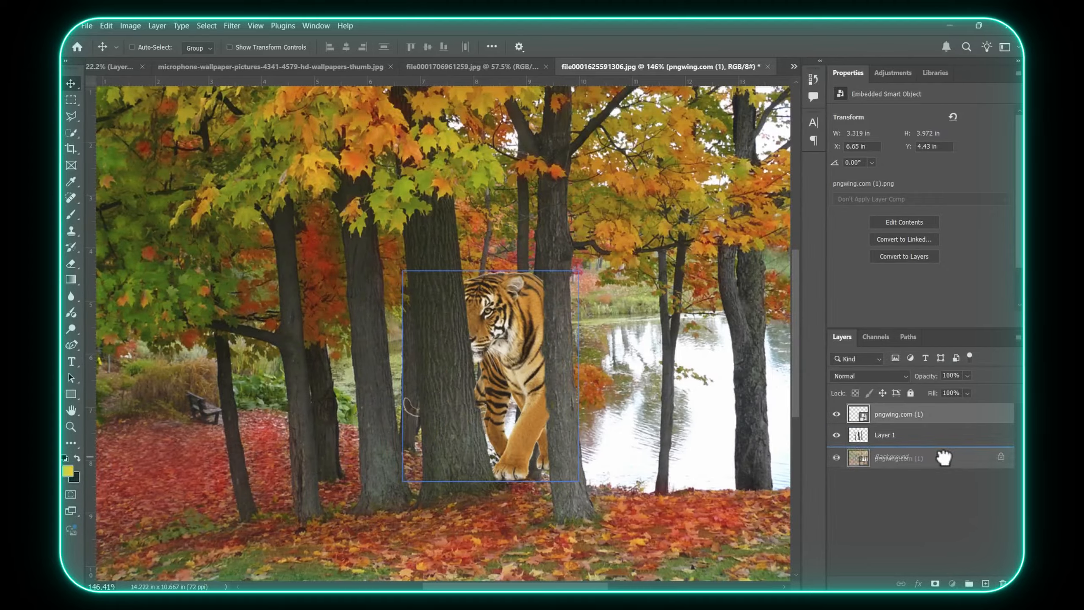
Place the tiger layer beneath the tree-trunk layer and reposition the tiger behind the trunks
{"action": "left_click", "coordinate": [939, 438]}
{"action": "left_click_drag", "start_coordinate": [496, 366], "coordinate": [559, 374]}
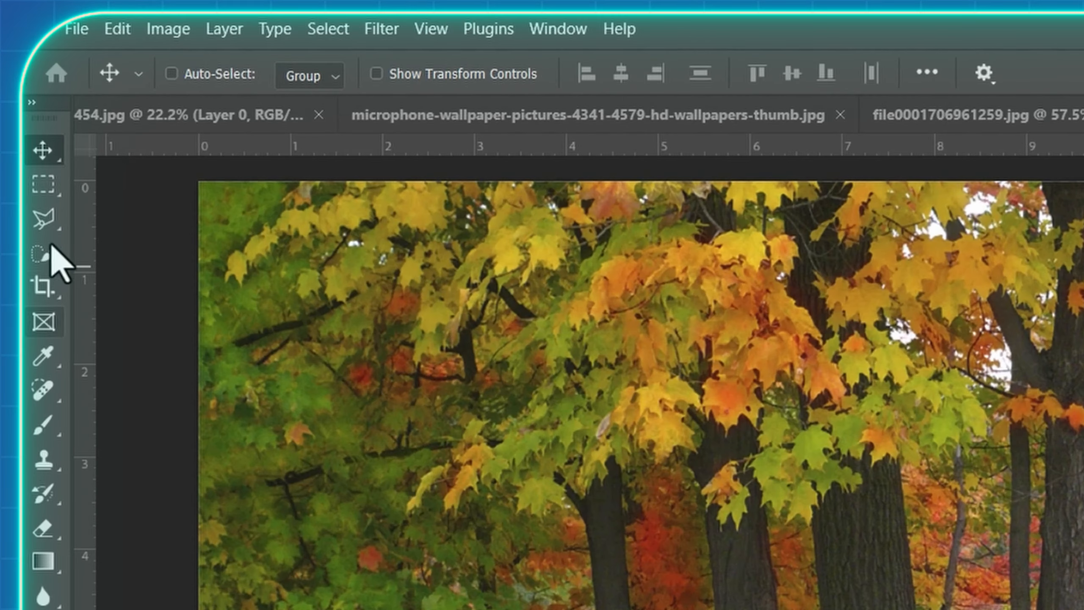
Select the thick central tree trunk from its base up to the leaves with the Quick Selection tool
{"action": "left_click", "coordinate": [41, 259]}
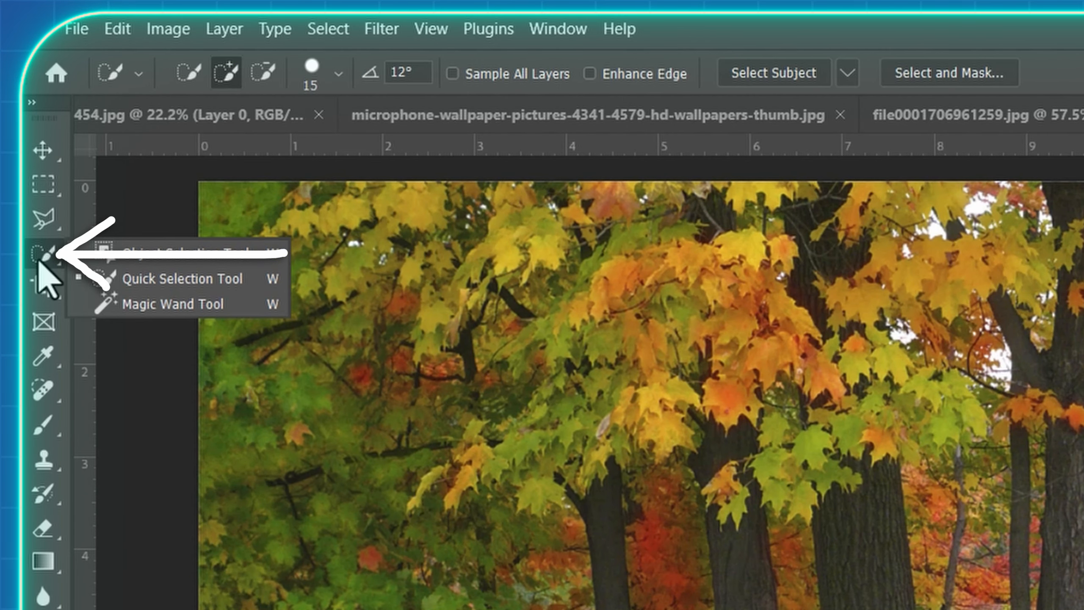
{"action": "left_click", "coordinate": [164, 280]}
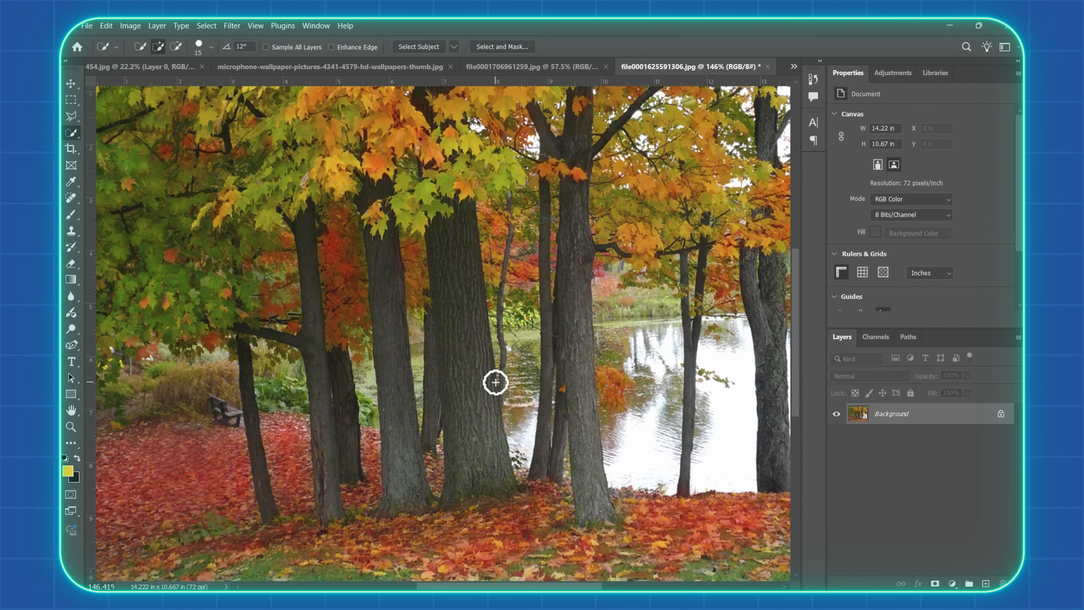
{"action": "scroll", "coordinate": [496, 382], "scroll_direction": "up", "scroll_amount": 1}
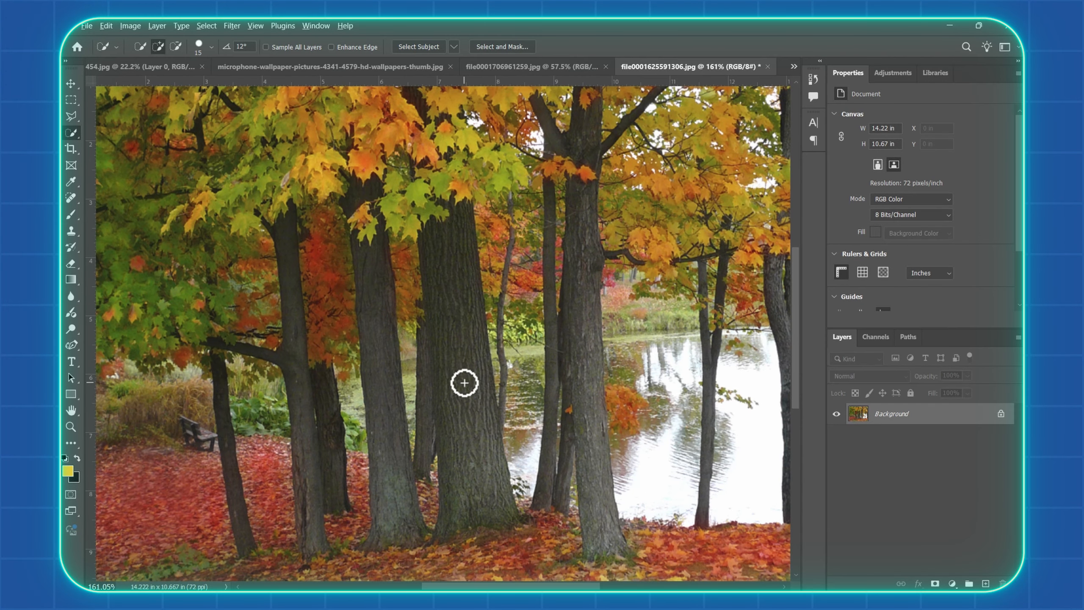
{"action": "scroll", "coordinate": [455, 322], "scroll_direction": "up", "scroll_amount": 1}
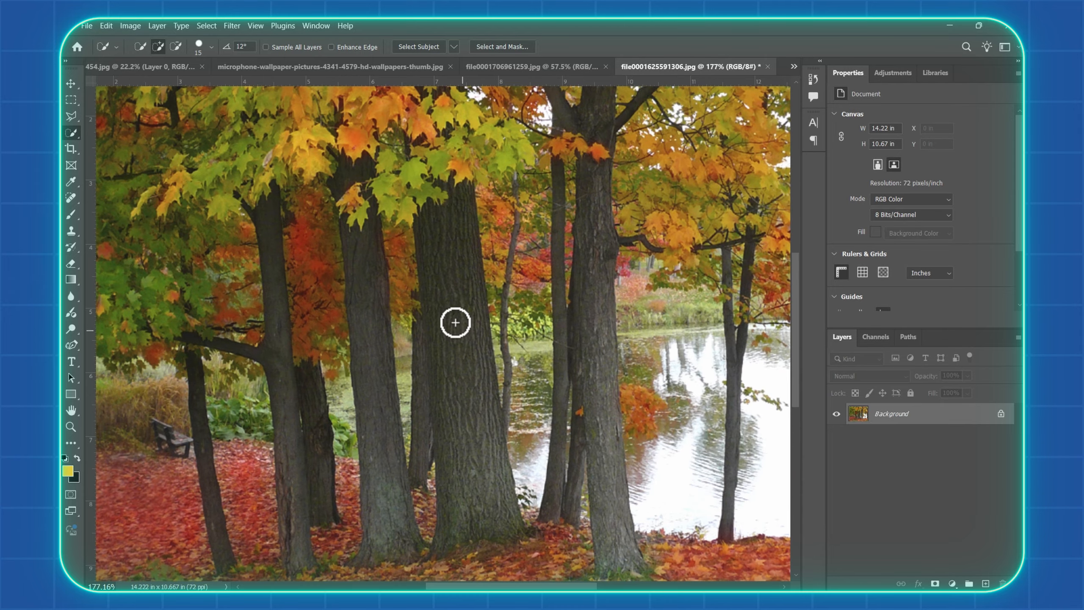
{"action": "scroll", "coordinate": [458, 344], "scroll_direction": "up", "scroll_amount": 1}
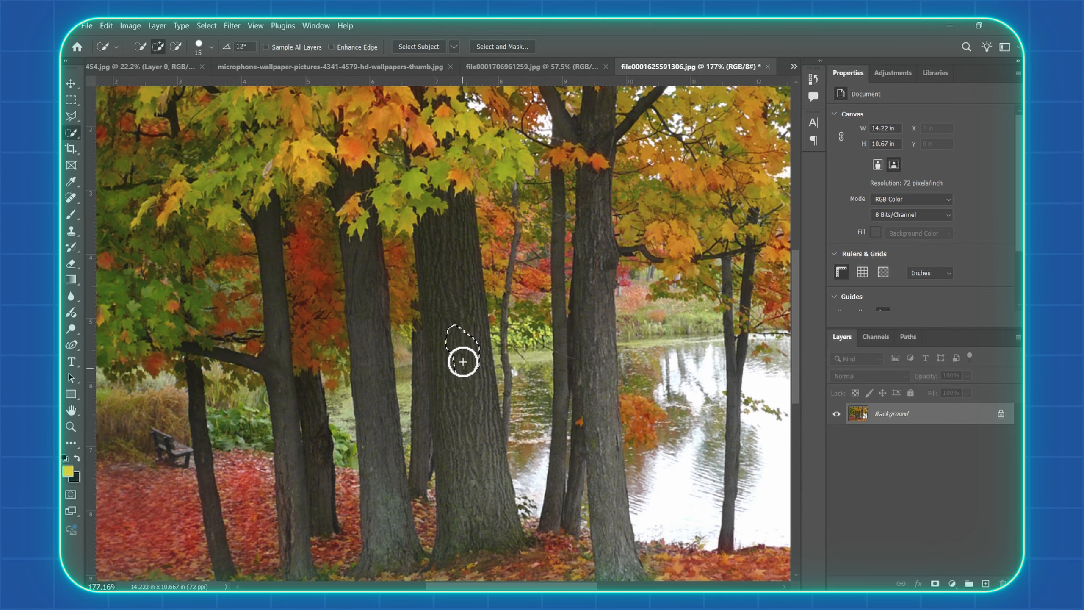
{"action": "mouse_move", "coordinate": [463, 362]}
{"action": "left_mouse_down"}
{"action": "mouse_move", "coordinate": [458, 323]}
{"action": "mouse_move", "coordinate": [462, 475]}
{"action": "mouse_move", "coordinate": [473, 429]}
{"action": "mouse_move", "coordinate": [495, 514]}
{"action": "mouse_move", "coordinate": [467, 513]}
{"action": "left_mouse_up"}
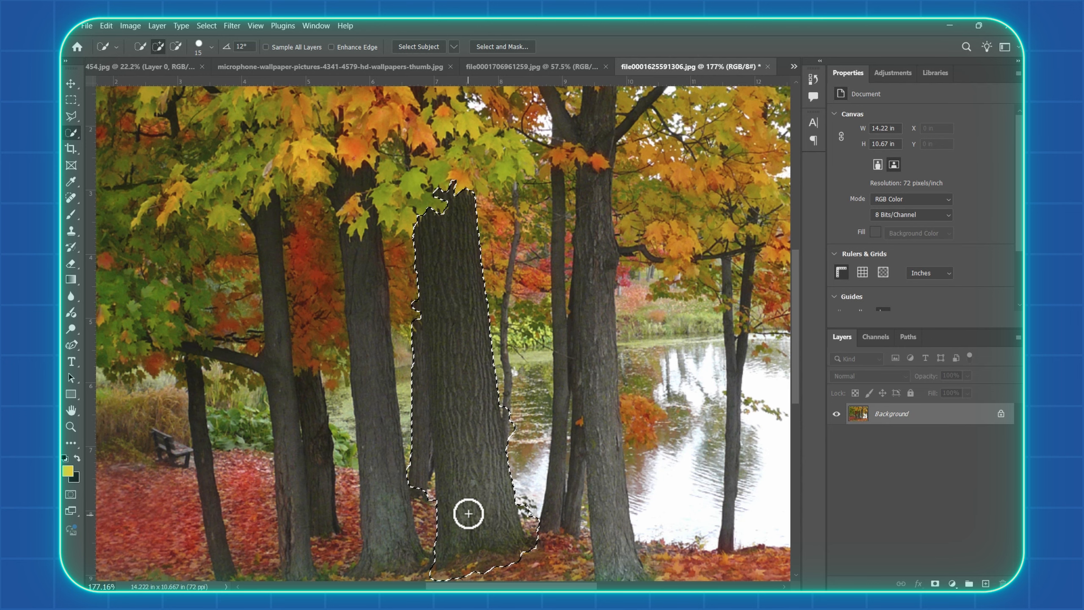
{"action": "scroll", "coordinate": [465, 488], "scroll_direction": "down", "scroll_amount": 1}
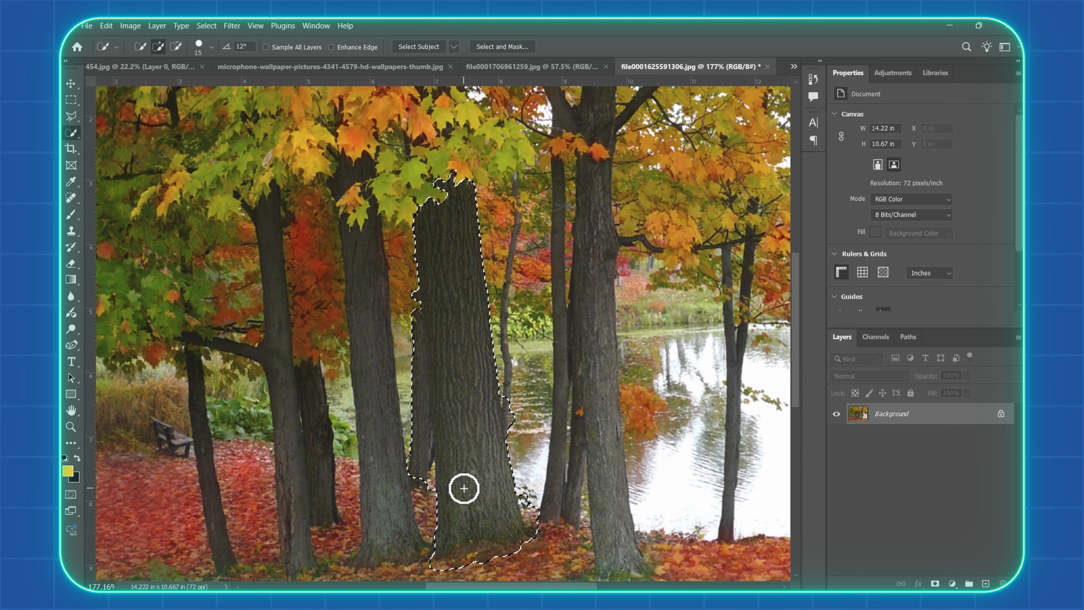
Subtract the neighbouring thin trunk and stray background from the central trunk's selection, reducing the brush size to 10
{"action": "key", "text": "alt"}
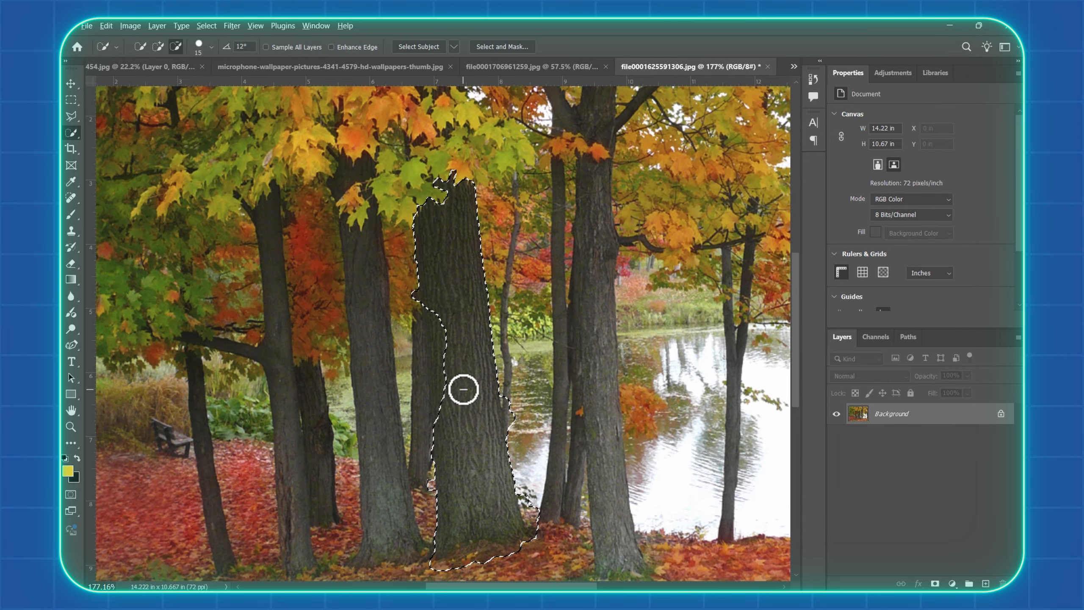
{"action": "scroll", "coordinate": [463, 389], "scroll_direction": "up", "scroll_amount": 1}
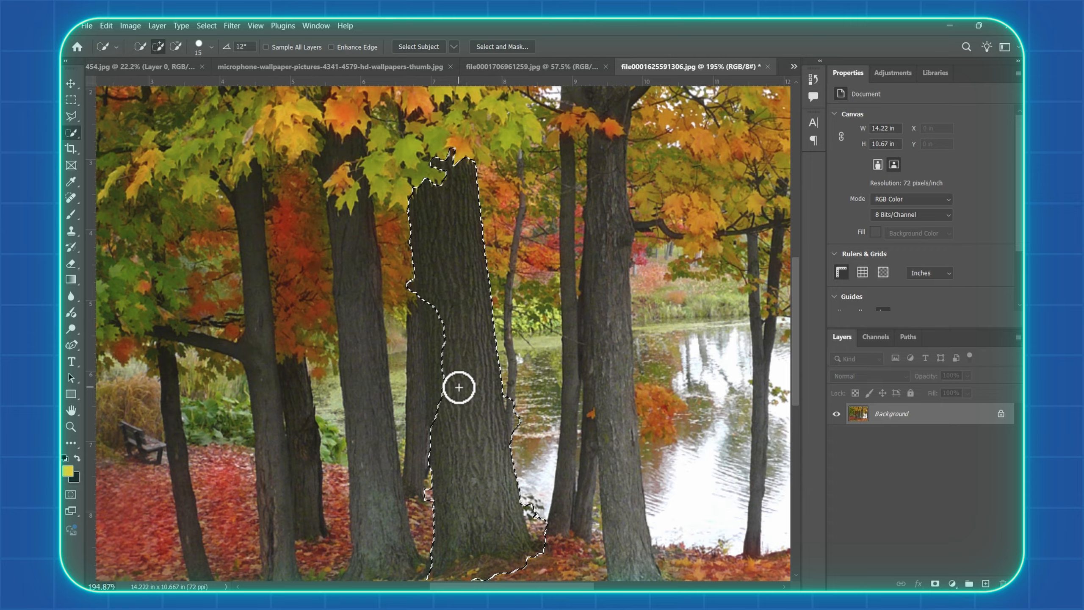
{"action": "key", "text": "bracketright"}
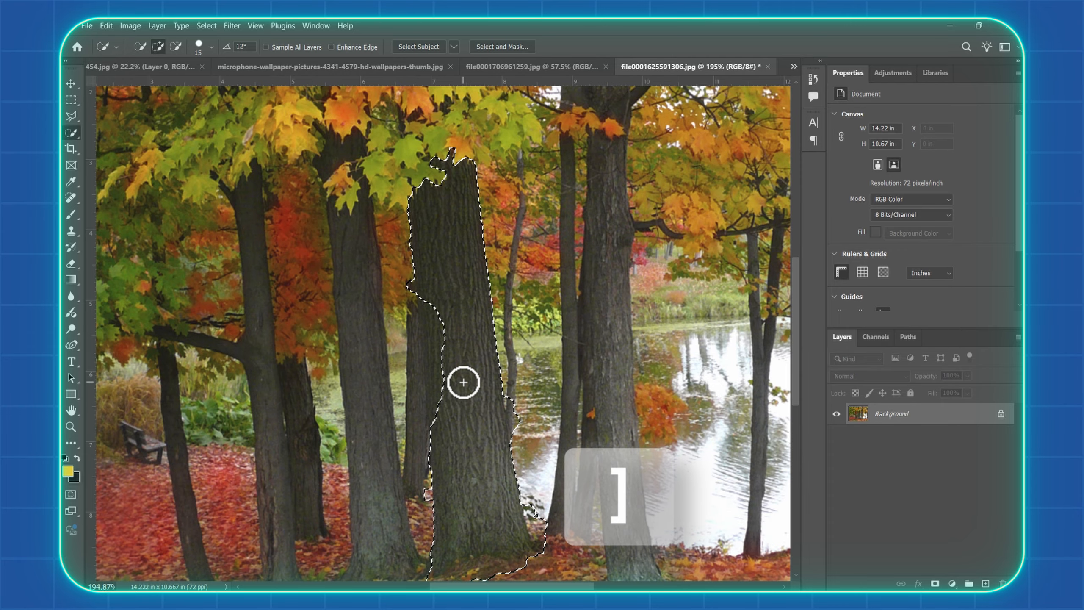
{"action": "key", "text": "bracketleft"}
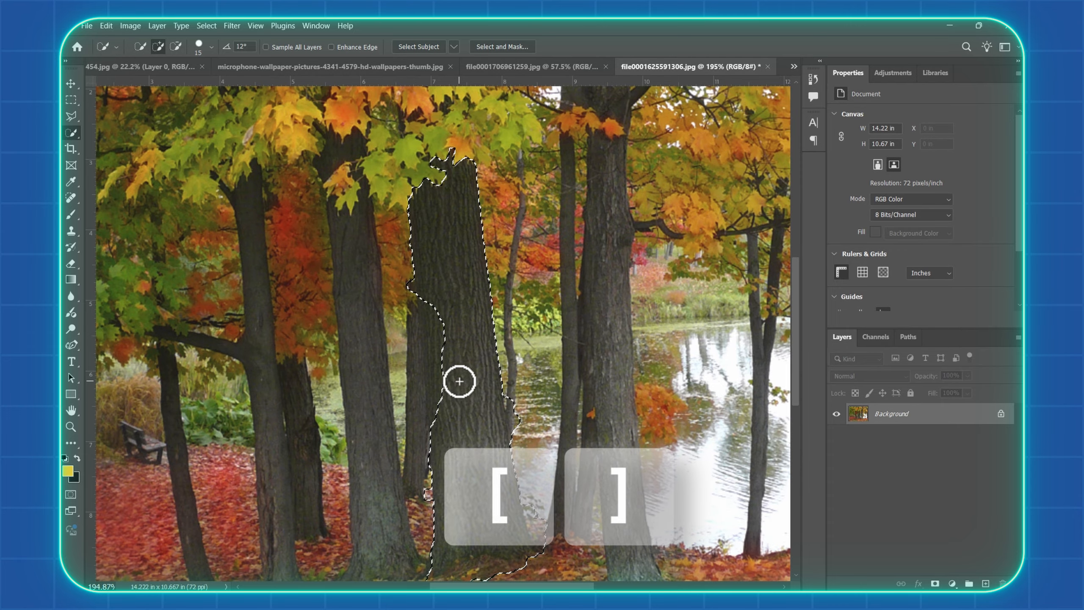
{"action": "scroll", "coordinate": [459, 382], "scroll_direction": "up", "scroll_amount": 1}
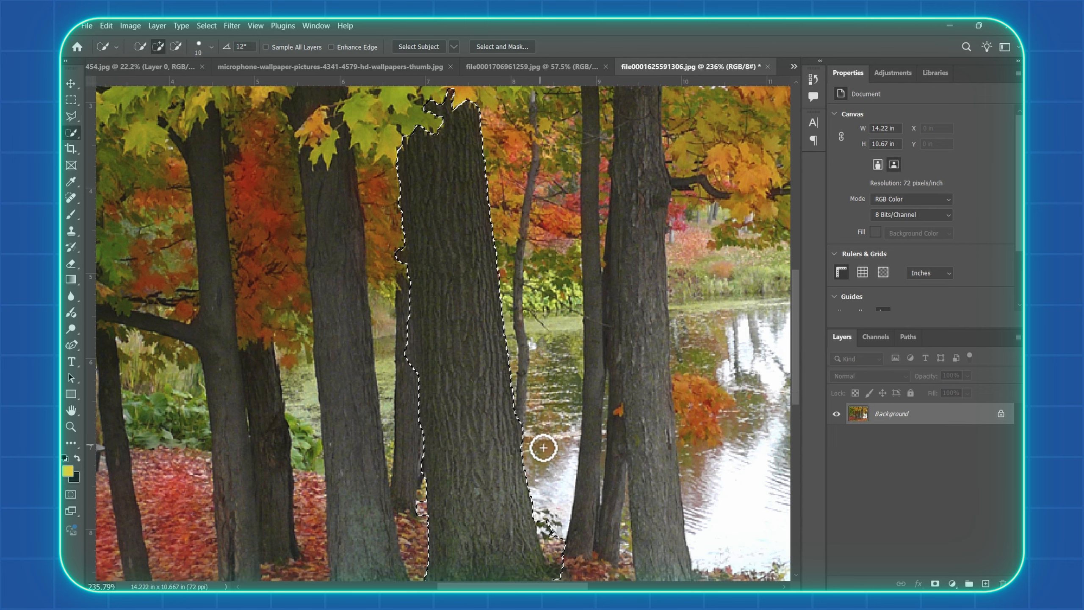
Add the lower part of the forked tree trunk to the selection, excluding the darker trunk behind it
{"action": "scroll", "coordinate": [542, 446], "scroll_direction": "down", "scroll_amount": 2}
{"action": "left_click", "coordinate": [298, 375]}
{"action": "left_click_drag", "start_coordinate": [298, 375], "coordinate": [308, 487]}
{"action": "scroll", "coordinate": [308, 487], "scroll_direction": "up", "scroll_amount": 3}
{"action": "mouse_move", "coordinate": [336, 448]}
{"action": "left_mouse_down"}
{"action": "mouse_move", "coordinate": [364, 364]}
{"action": "mouse_move", "coordinate": [337, 287]}
{"action": "left_mouse_up"}
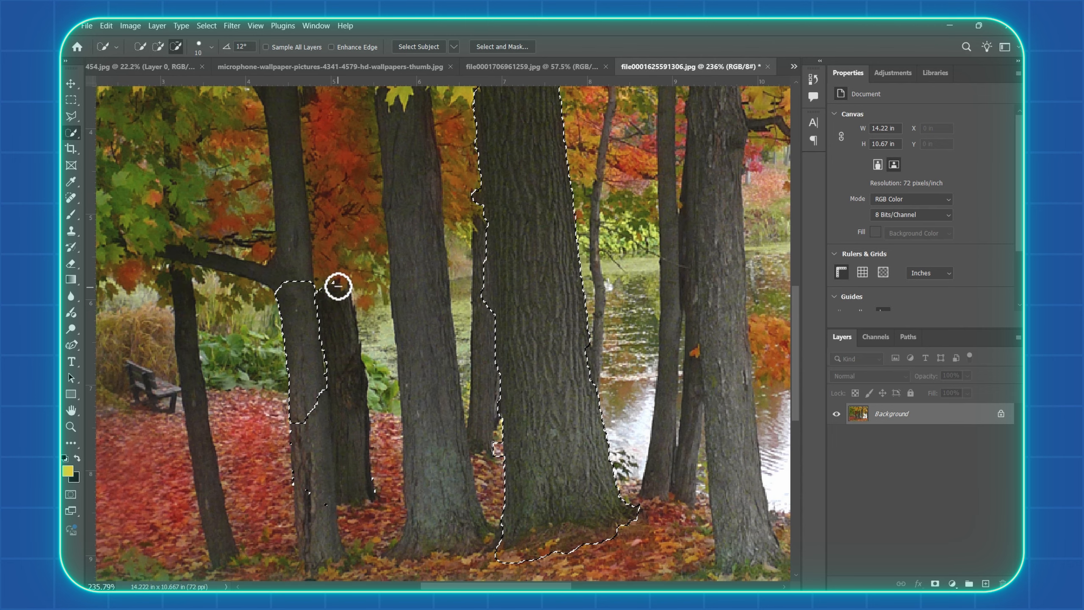
{"action": "left_click_drag", "start_coordinate": [303, 401], "coordinate": [314, 530]}
Extend the selection up the forked trunk to the leaves and along its side branch
{"action": "scroll", "coordinate": [291, 252], "scroll_direction": "up", "scroll_amount": 2}
{"action": "scroll", "coordinate": [292, 252], "scroll_direction": "up", "scroll_amount": 2}
{"action": "mouse_move", "coordinate": [292, 256]}
{"action": "left_mouse_down"}
{"action": "mouse_move", "coordinate": [270, 297]}
{"action": "mouse_move", "coordinate": [277, 364]}
{"action": "left_mouse_up"}
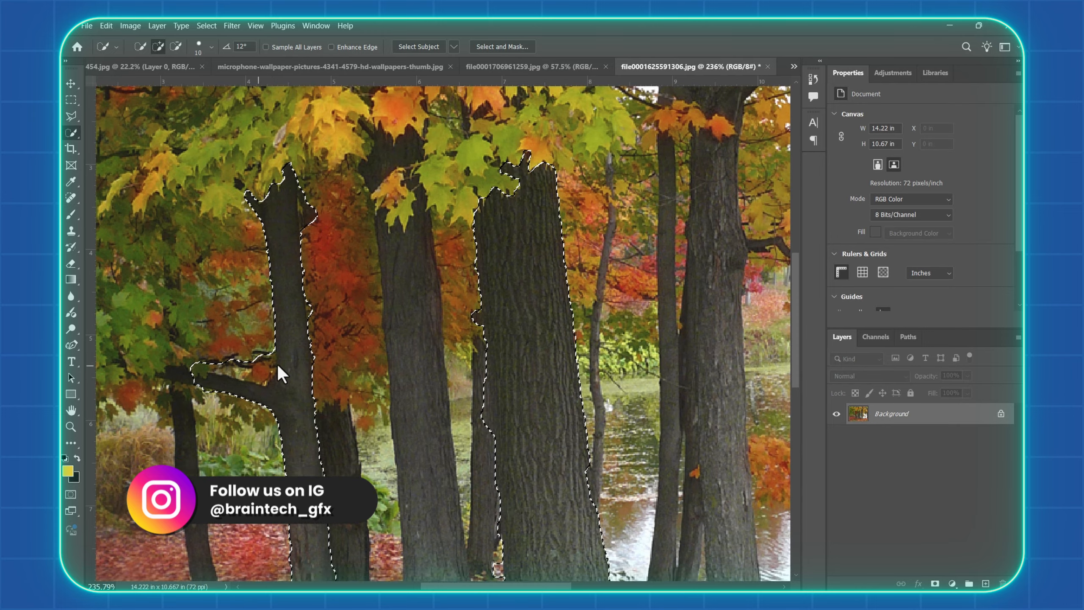
{"action": "scroll", "coordinate": [278, 364], "scroll_direction": "up", "scroll_amount": 2}
{"action": "scroll", "coordinate": [304, 342], "scroll_direction": "down", "scroll_amount": 1}
{"action": "mouse_move", "coordinate": [257, 408]}
{"action": "left_mouse_down"}
{"action": "mouse_move", "coordinate": [259, 389]}
{"action": "mouse_move", "coordinate": [208, 394]}
{"action": "left_mouse_up"}
{"action": "scroll", "coordinate": [598, 453], "scroll_direction": "down", "scroll_amount": 3}
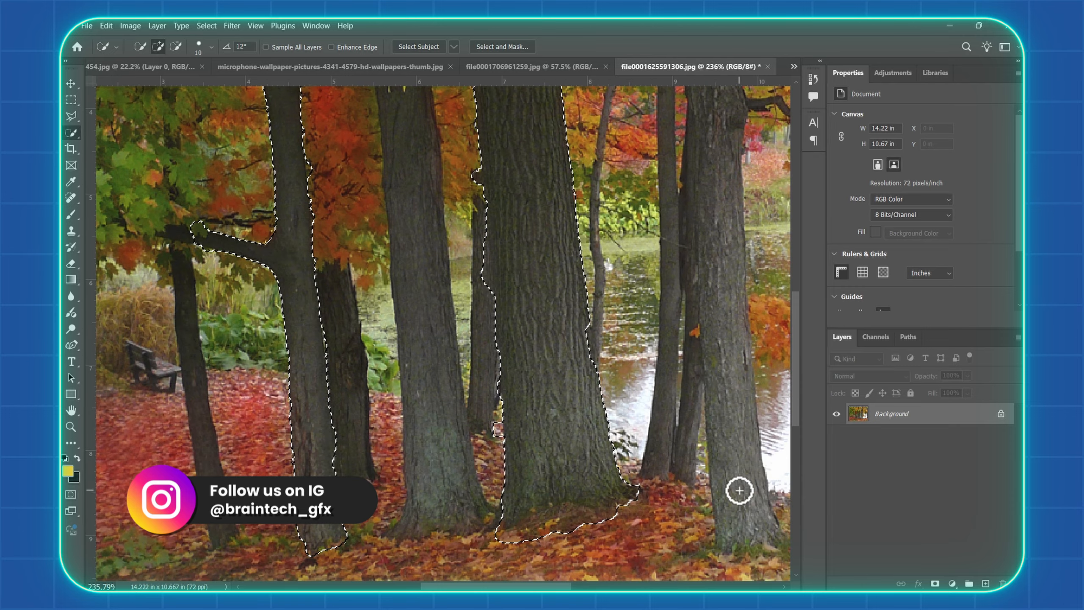
Add the large trunk by the water's edge to the selection up to the leaves, subtracting the thin trunk beside it
{"action": "scroll", "coordinate": [725, 487], "scroll_direction": "right", "scroll_amount": 2}
{"action": "mouse_move", "coordinate": [593, 448]}
{"action": "left_mouse_down"}
{"action": "mouse_move", "coordinate": [614, 524]}
{"action": "mouse_move", "coordinate": [580, 324]}
{"action": "left_mouse_up"}
{"action": "scroll", "coordinate": [580, 324], "scroll_direction": "up", "scroll_amount": 1}
{"action": "mouse_move", "coordinate": [549, 385]}
{"action": "left_mouse_down"}
{"action": "mouse_move", "coordinate": [539, 322]}
{"action": "mouse_move", "coordinate": [574, 170]}
{"action": "left_mouse_up"}
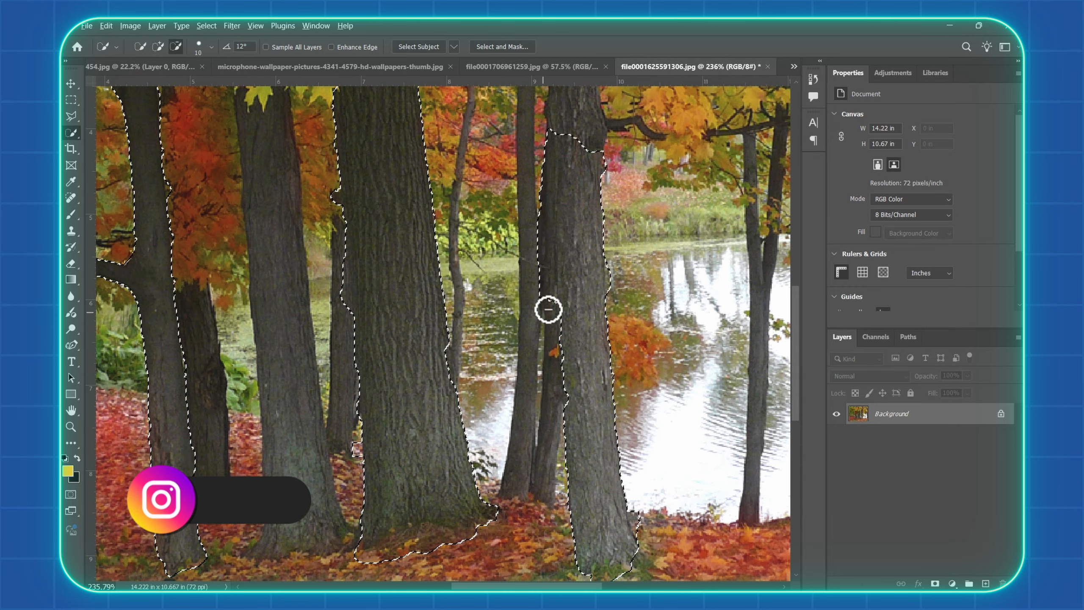
{"action": "left_click_drag", "start_coordinate": [549, 310], "coordinate": [546, 239]}
{"action": "scroll", "coordinate": [574, 315], "scroll_direction": "up", "scroll_amount": 3}
{"action": "scroll", "coordinate": [576, 278], "scroll_direction": "up", "scroll_amount": 3}
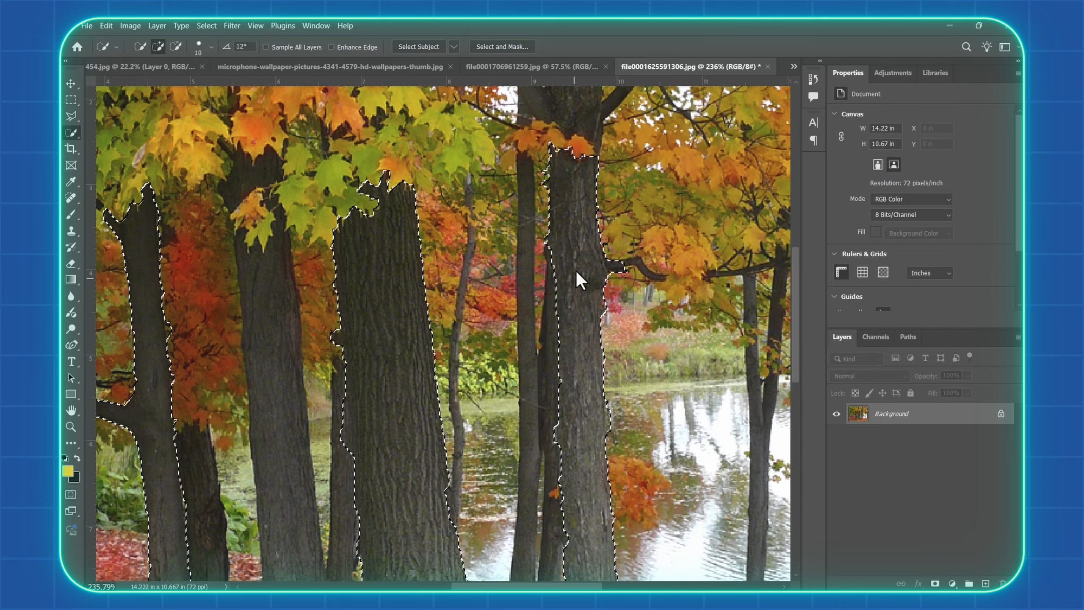
Copy the three selected tree trunks onto a new layer with Layer Via Copy
{"action": "scroll", "coordinate": [509, 393], "scroll_direction": "down", "scroll_amount": 5}
{"action": "scroll", "coordinate": [509, 393], "scroll_direction": "up", "scroll_amount": 3}
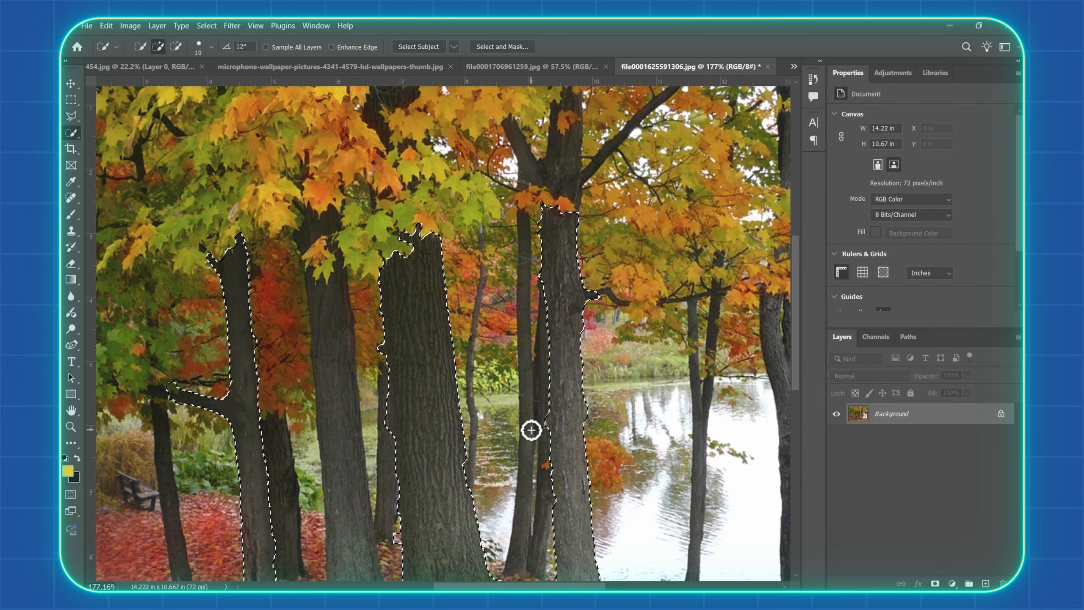
{"action": "scroll", "coordinate": [520, 426], "scroll_direction": "down", "scroll_amount": 2}
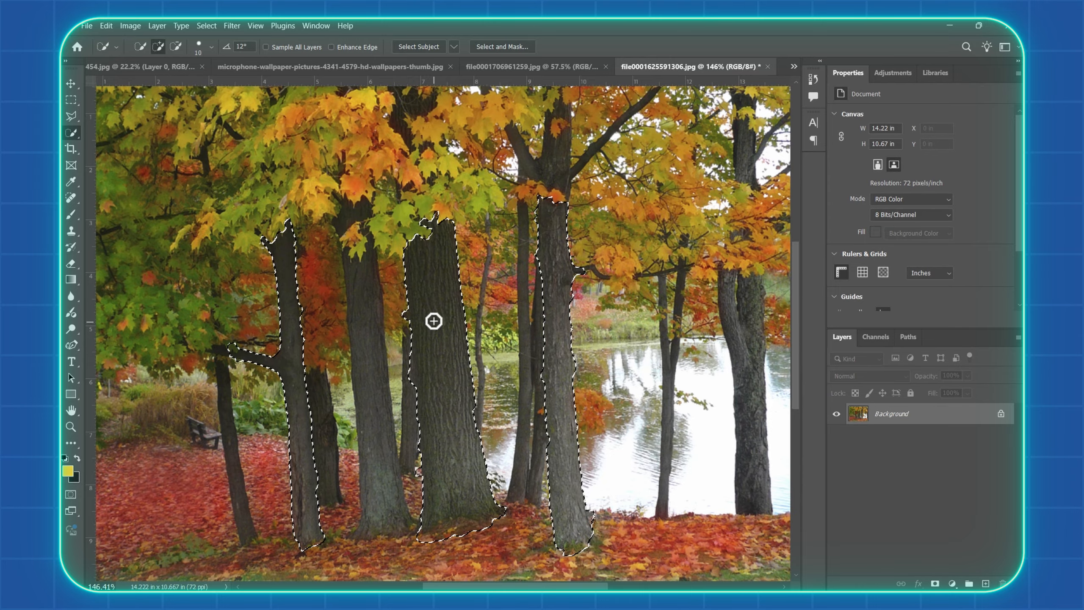
{"action": "right_click", "coordinate": [431, 321]}
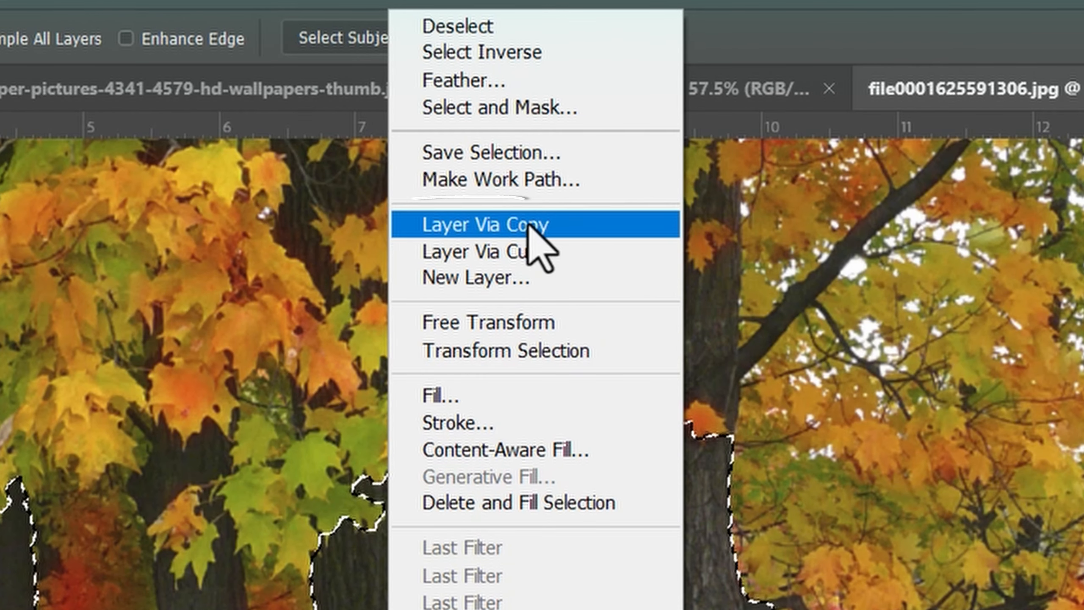
{"action": "left_click", "coordinate": [533, 234]}
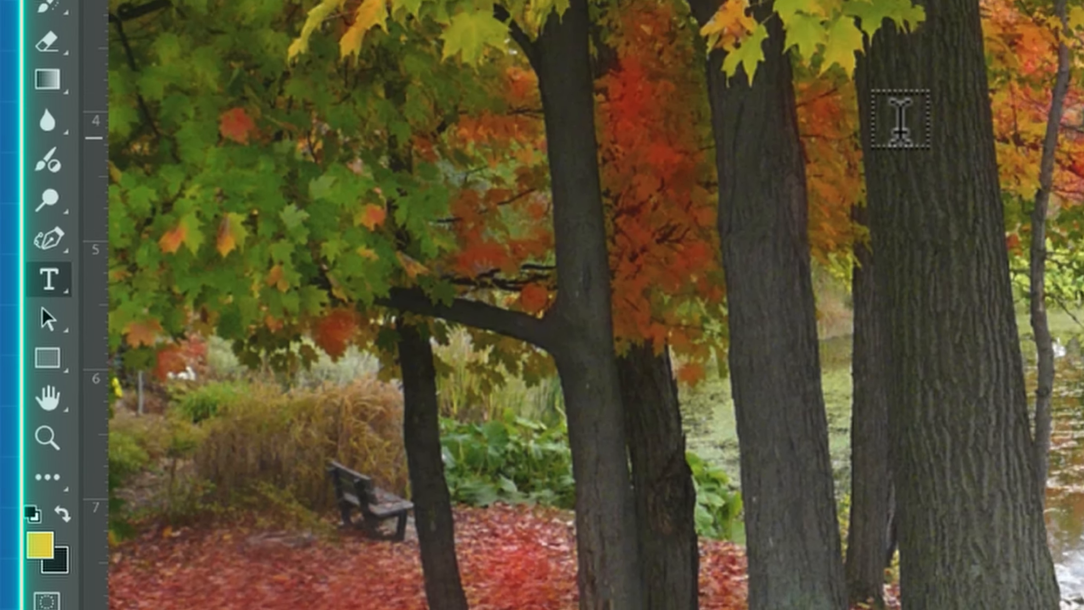
Add the two-line text "Summer time" over the trees in white Montserrat ExtraBold capitals
{"action": "left_click", "coordinate": [939, 78]}
{"action": "type", "text": "SUM"}
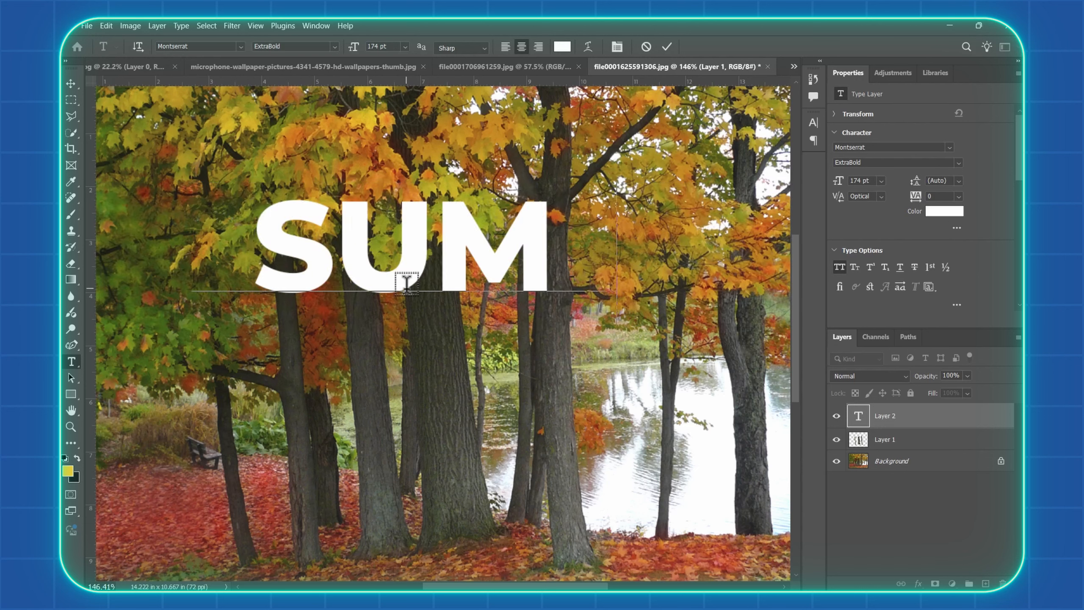
{"action": "type", "text": "mer"}
{"action": "key", "text": "Return"}
{"action": "type", "text": "time"}
{"action": "left_click", "coordinate": [667, 47]}
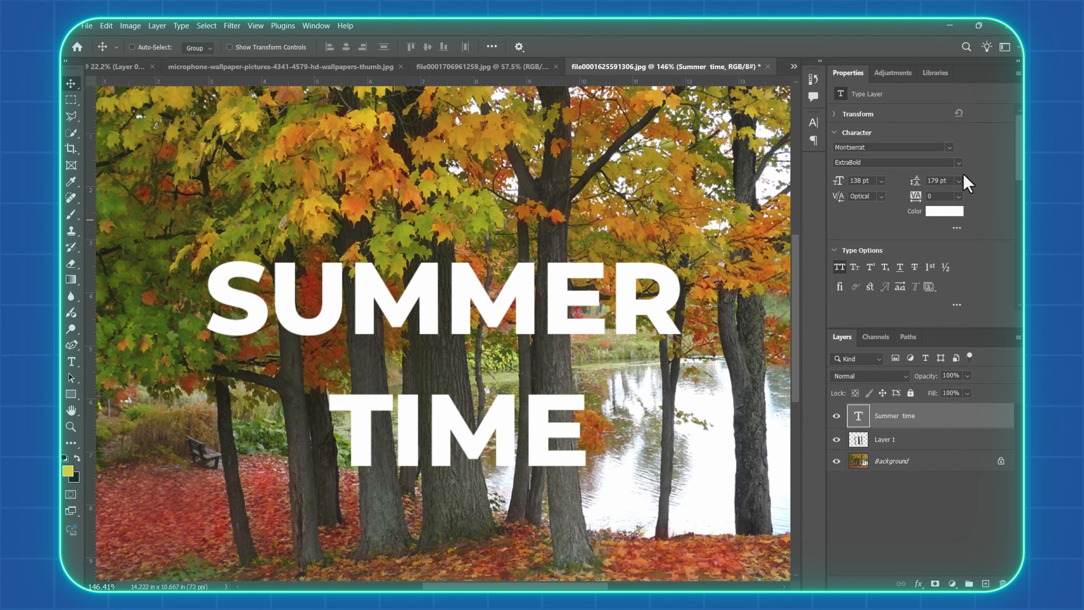
Tighten the text's line spacing to 110 pt and reposition the title over the trunks
{"action": "left_click_drag", "start_coordinate": [915, 181], "coordinate": [860, 182]}
{"action": "left_click_drag", "start_coordinate": [490, 322], "coordinate": [496, 351]}
{"action": "left_click_drag", "start_coordinate": [512, 357], "coordinate": [526, 353]}
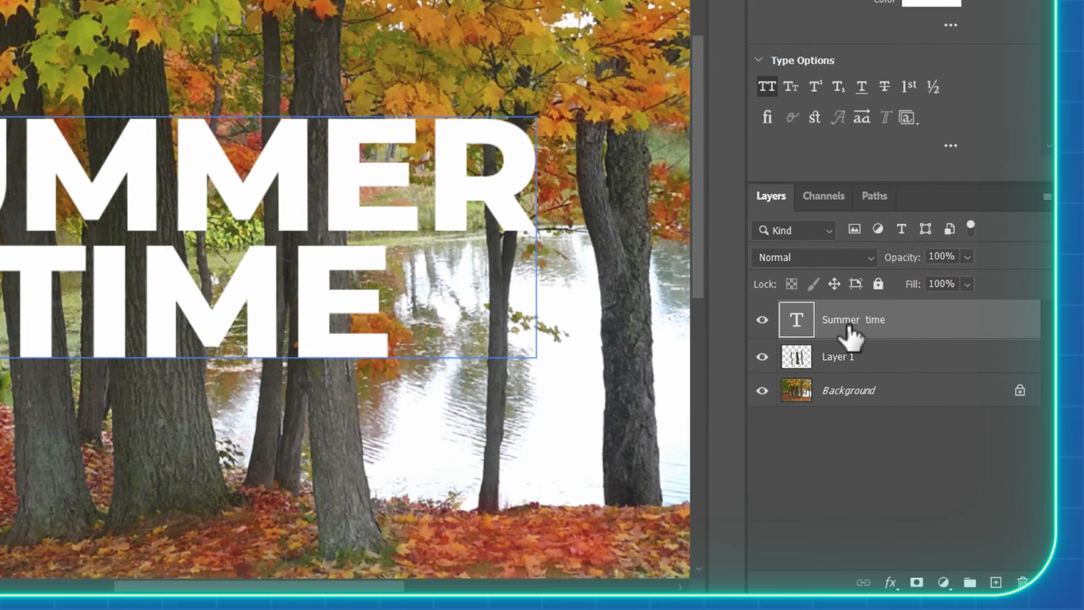
Move the Summer time text layer beneath Layer 1 and adjust the title's position behind the trunks
{"action": "left_click_drag", "start_coordinate": [932, 332], "coordinate": [967, 341]}
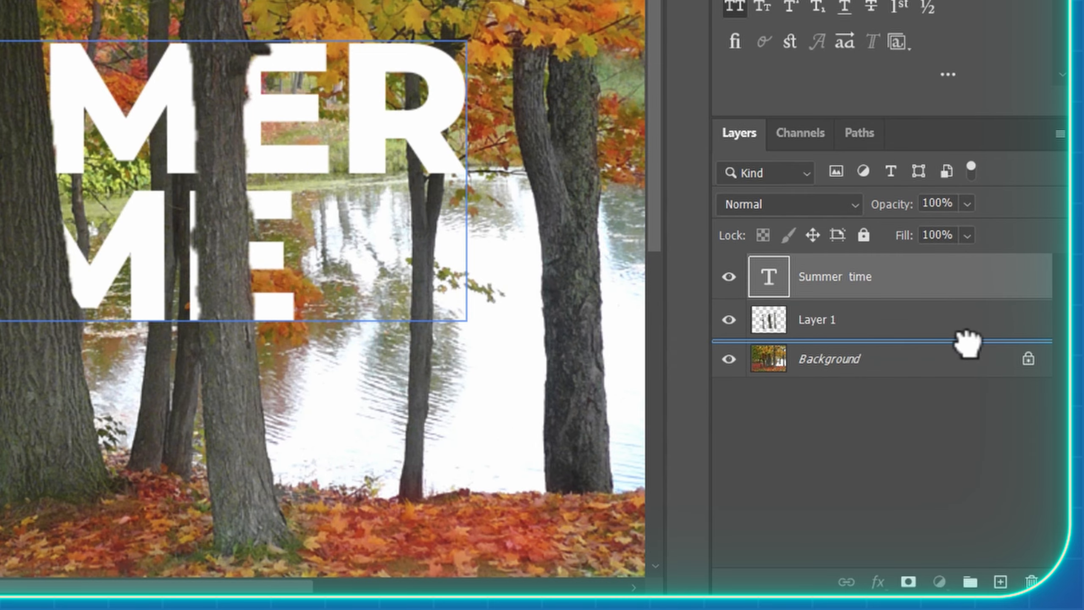
{"action": "left_click", "coordinate": [855, 287]}
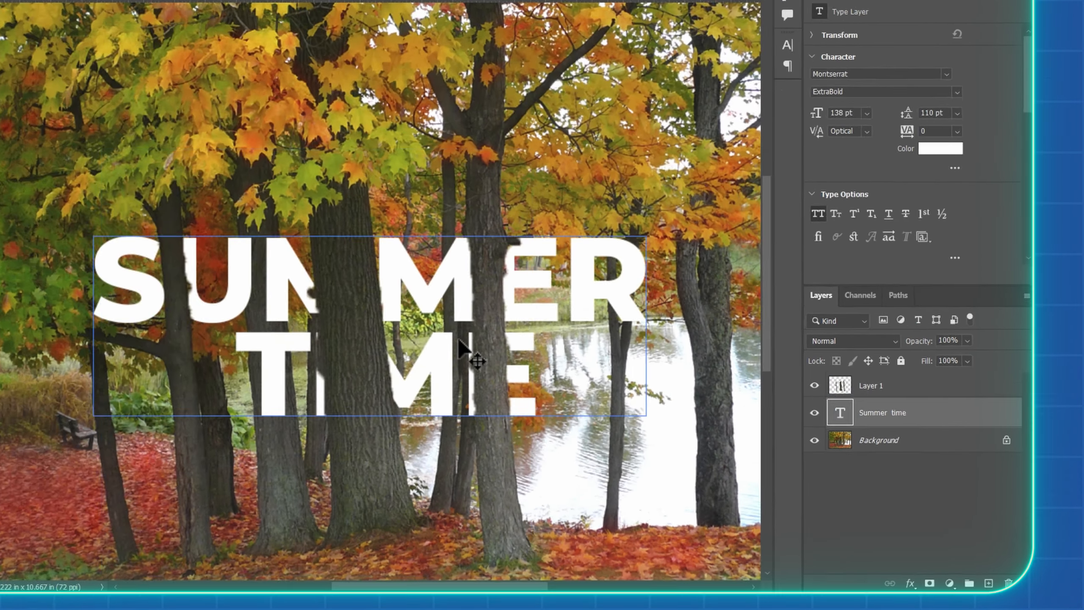
{"action": "mouse_move", "coordinate": [176, 210]}
{"action": "left_mouse_down"}
{"action": "mouse_move", "coordinate": [168, 202]}
{"action": "mouse_move", "coordinate": [190, 201]}
{"action": "left_mouse_up"}
{"action": "left_click_drag", "start_coordinate": [540, 374], "coordinate": [576, 339]}
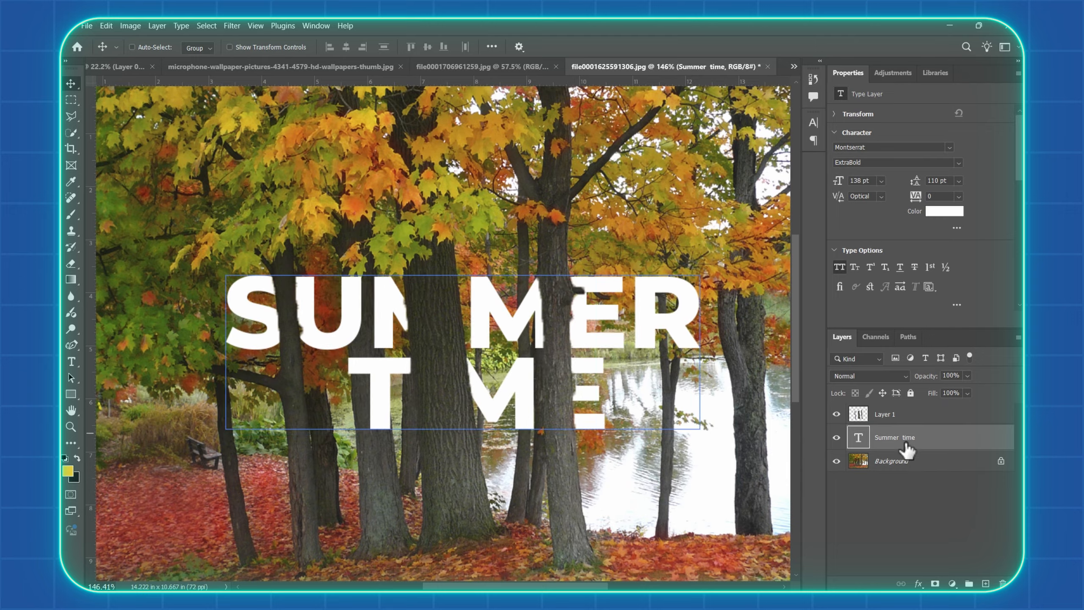
Duplicate the Summer time text layer above Layer 1 and set the copy's fill to 0%
{"action": "key", "text": "ctrl+j"}
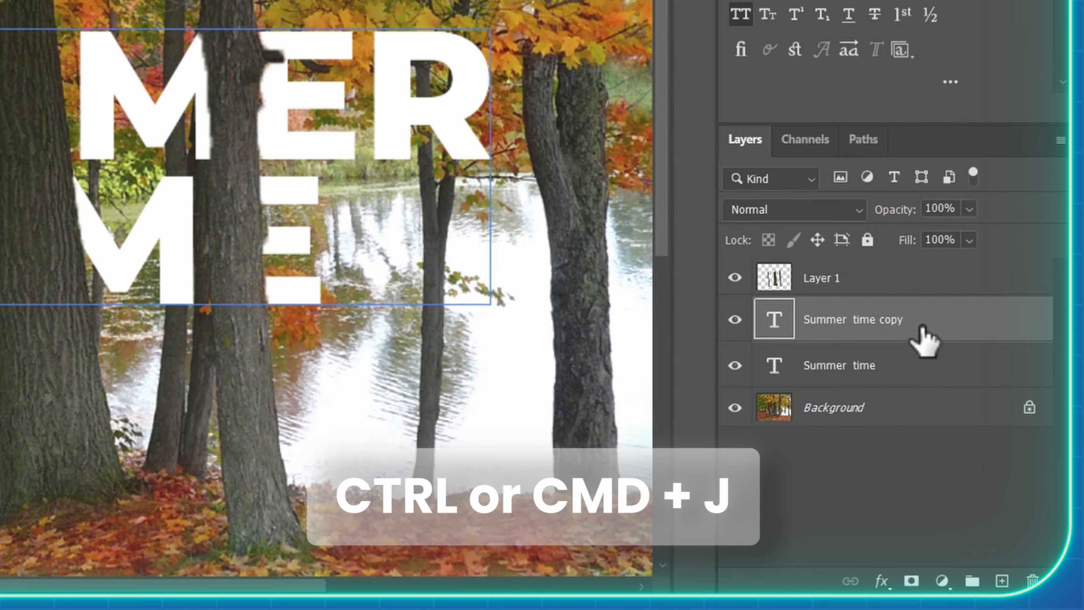
{"action": "mouse_move", "coordinate": [927, 274]}
{"action": "left_mouse_down"}
{"action": "mouse_move", "coordinate": [927, 245]}
{"action": "mouse_move", "coordinate": [932, 314]}
{"action": "left_mouse_up"}
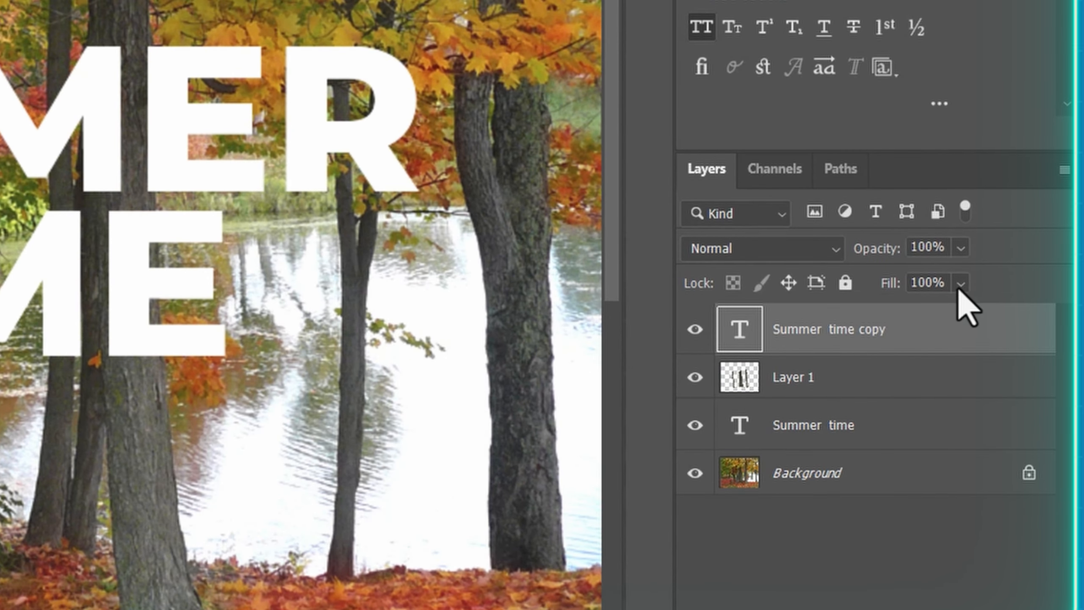
{"action": "left_click", "coordinate": [969, 240]}
{"action": "left_click_drag", "start_coordinate": [918, 340], "coordinate": [853, 358]}
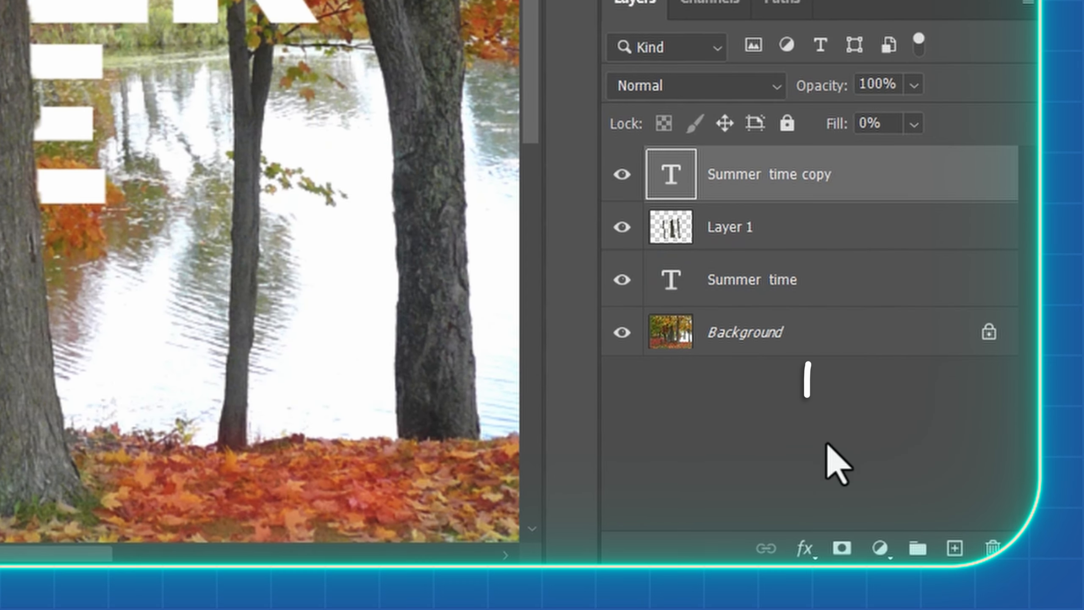
Add a white 1 px inside stroke at 100% opacity to the Summer time copy layer
{"action": "left_click", "coordinate": [803, 549]}
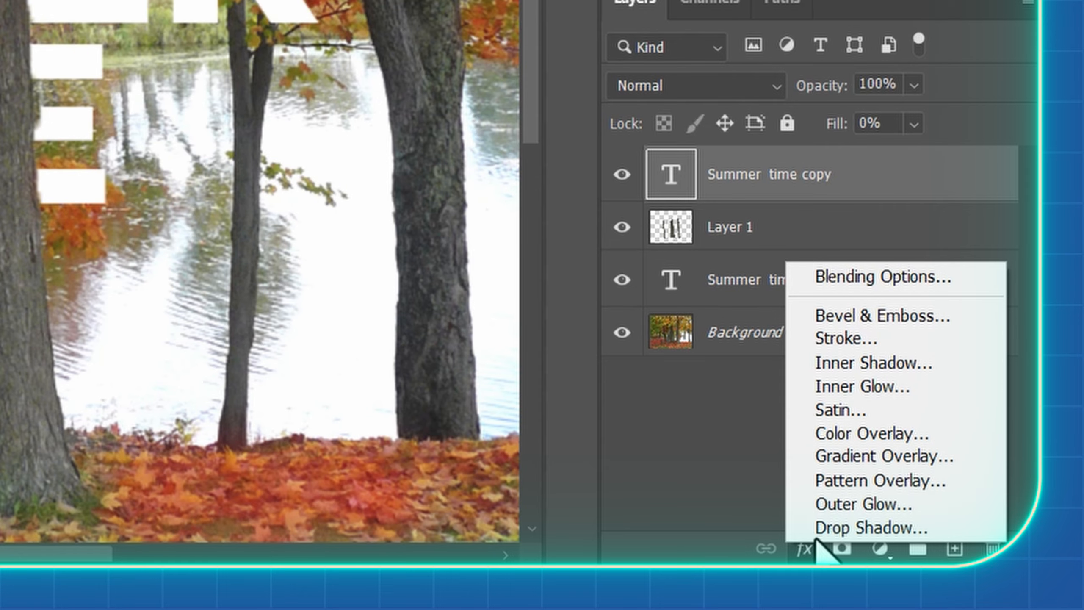
{"action": "left_click", "coordinate": [860, 346]}
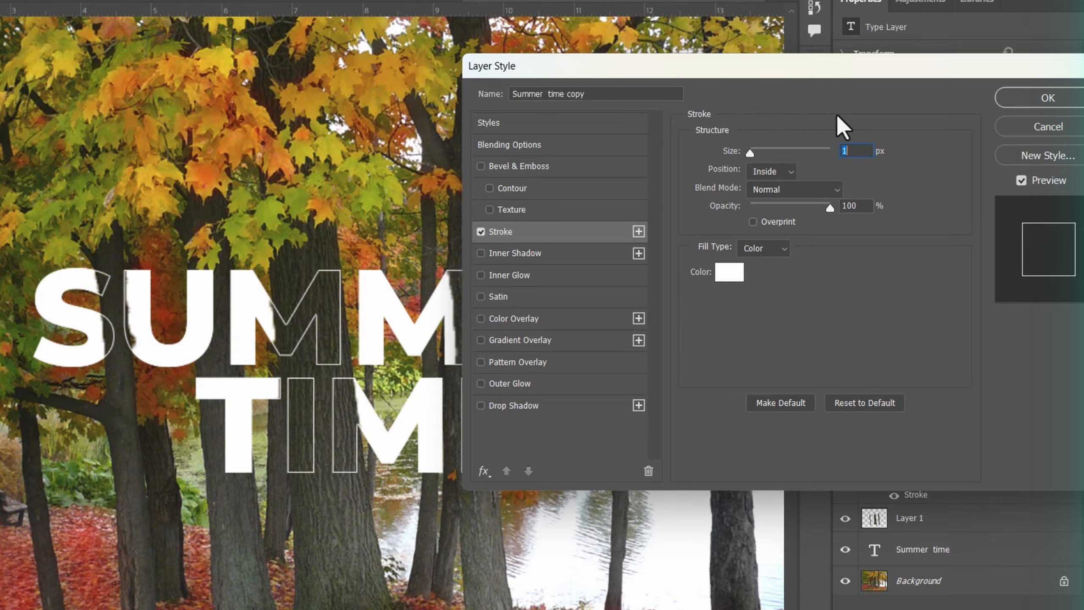
{"action": "left_click", "coordinate": [731, 273]}
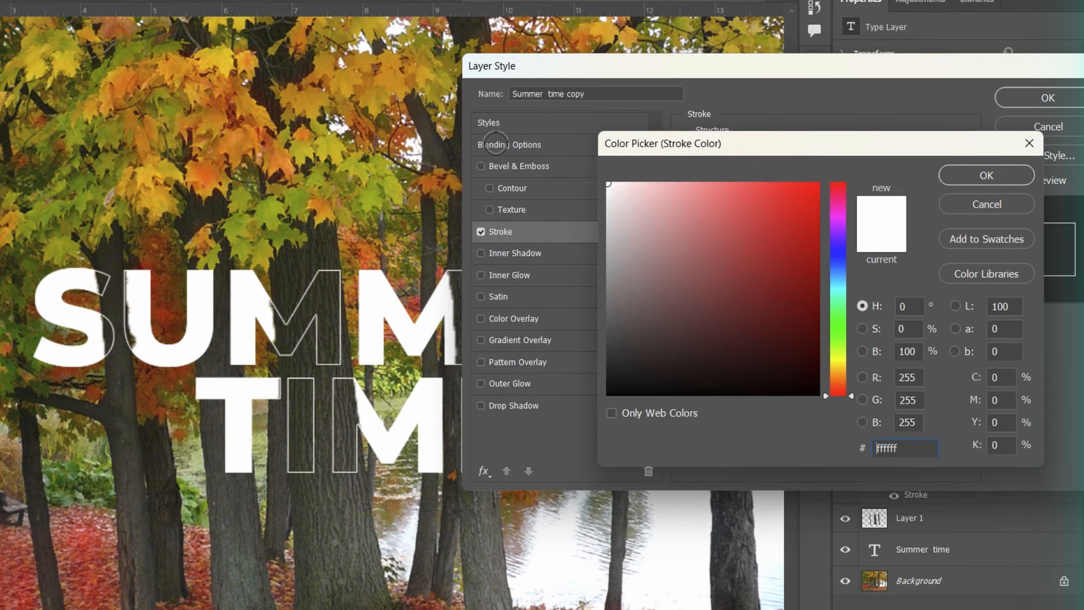
{"action": "left_click", "coordinate": [989, 184]}
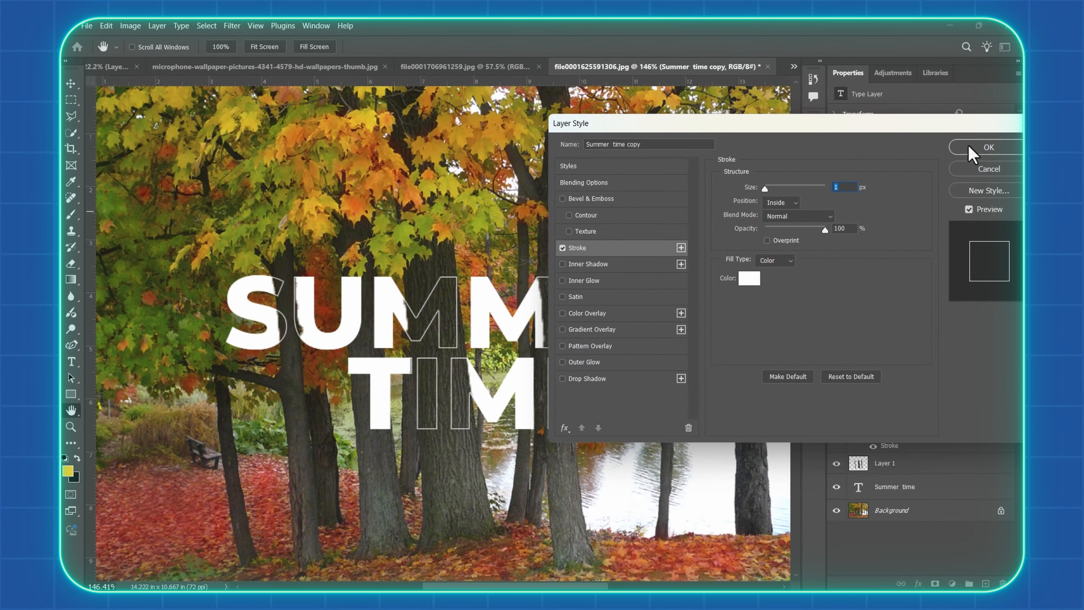
{"action": "left_click", "coordinate": [1048, 98]}
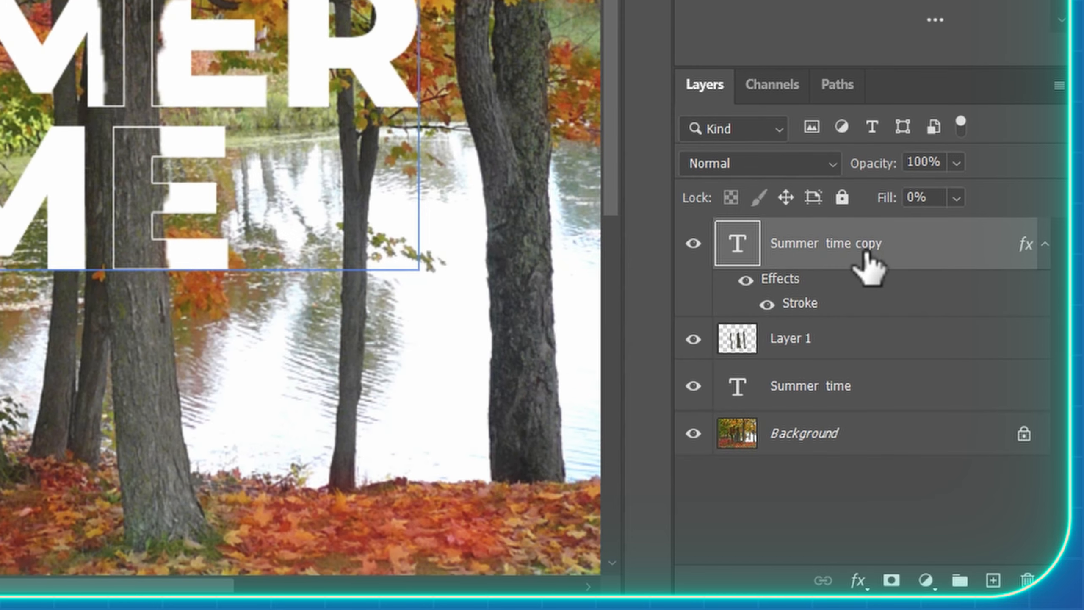
Link the Summer time text layer with its copy and reposition the linked title over the trunks
{"action": "key", "text": "ctrl"}
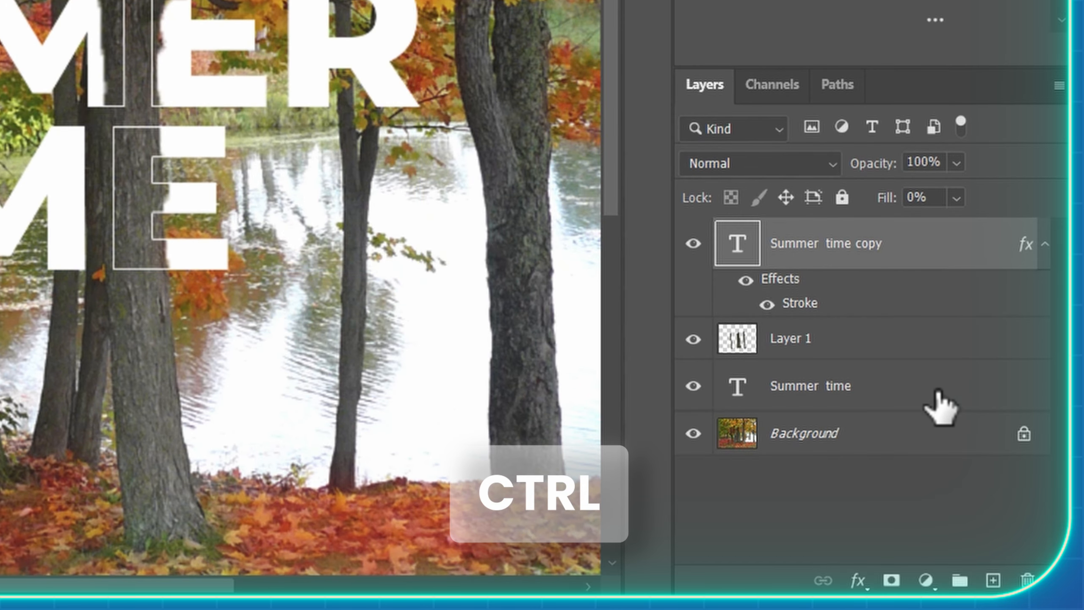
{"action": "left_click", "coordinate": [867, 396], "text": "ctrl"}
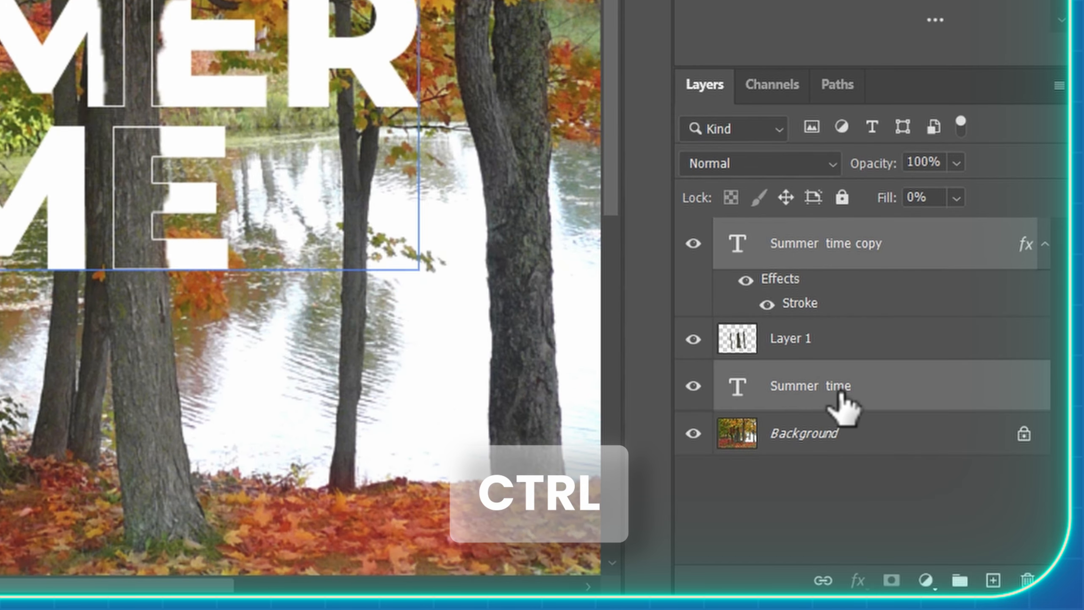
{"action": "right_click", "coordinate": [839, 257]}
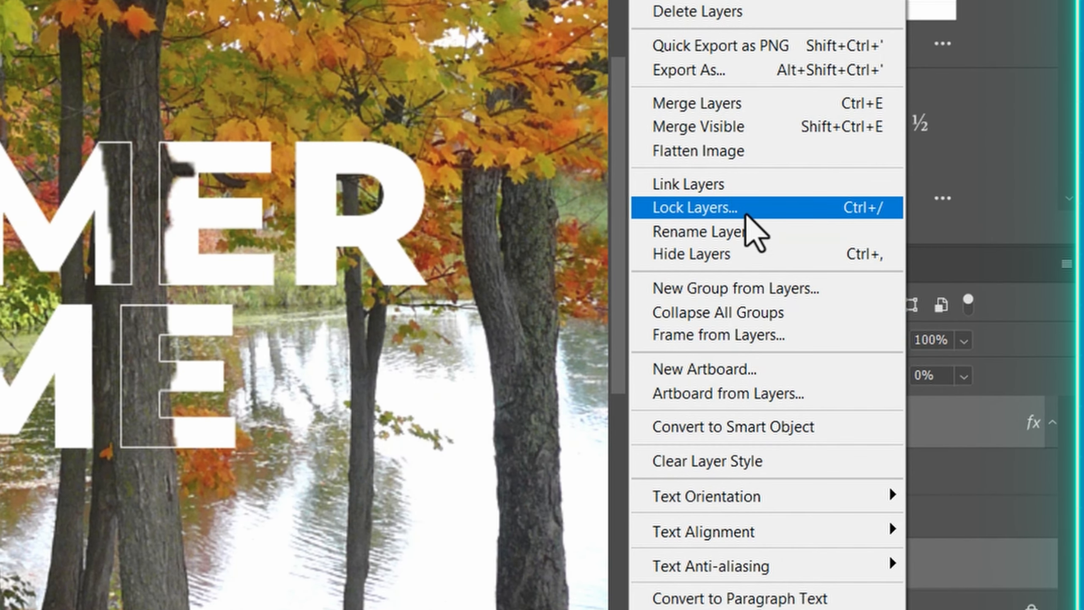
{"action": "left_click", "coordinate": [729, 188]}
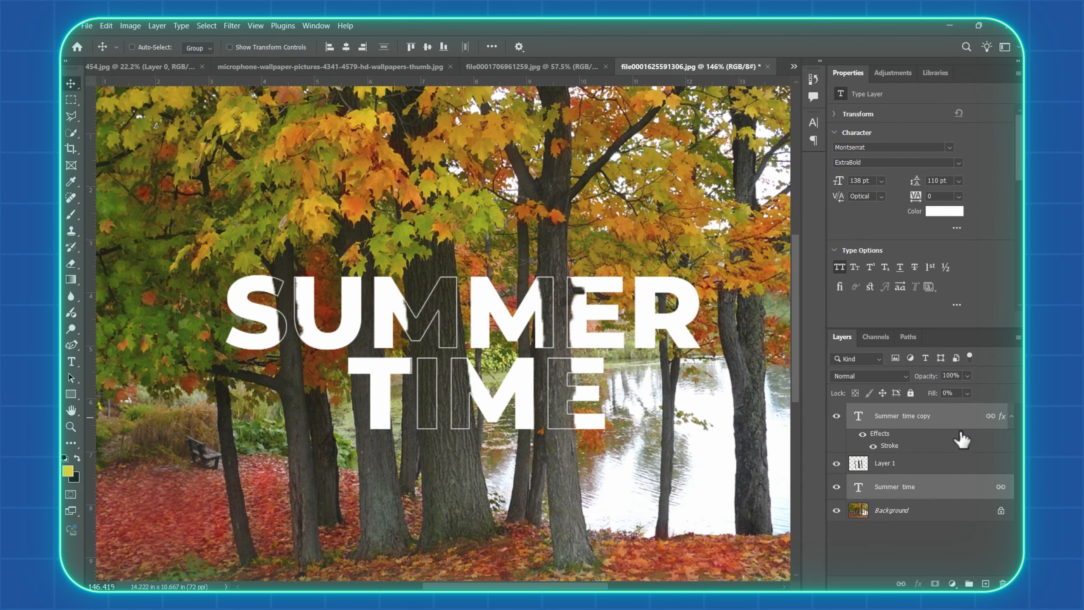
{"action": "mouse_move", "coordinate": [546, 376]}
{"action": "left_mouse_down"}
{"action": "mouse_move", "coordinate": [452, 420]}
{"action": "mouse_move", "coordinate": [556, 374]}
{"action": "left_mouse_up"}
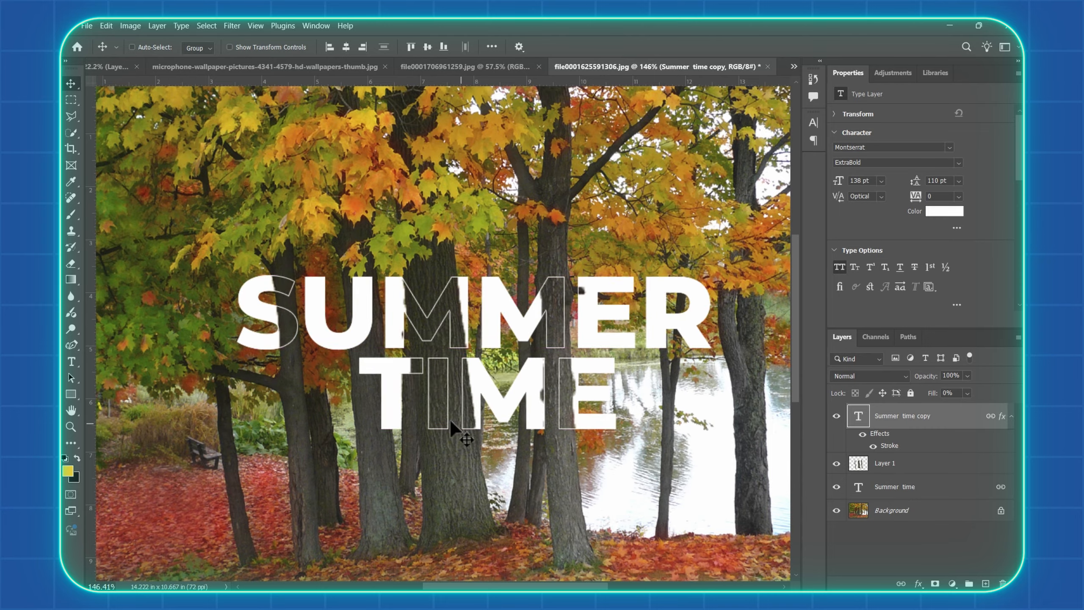
{"action": "left_click_drag", "start_coordinate": [449, 420], "coordinate": [449, 449]}
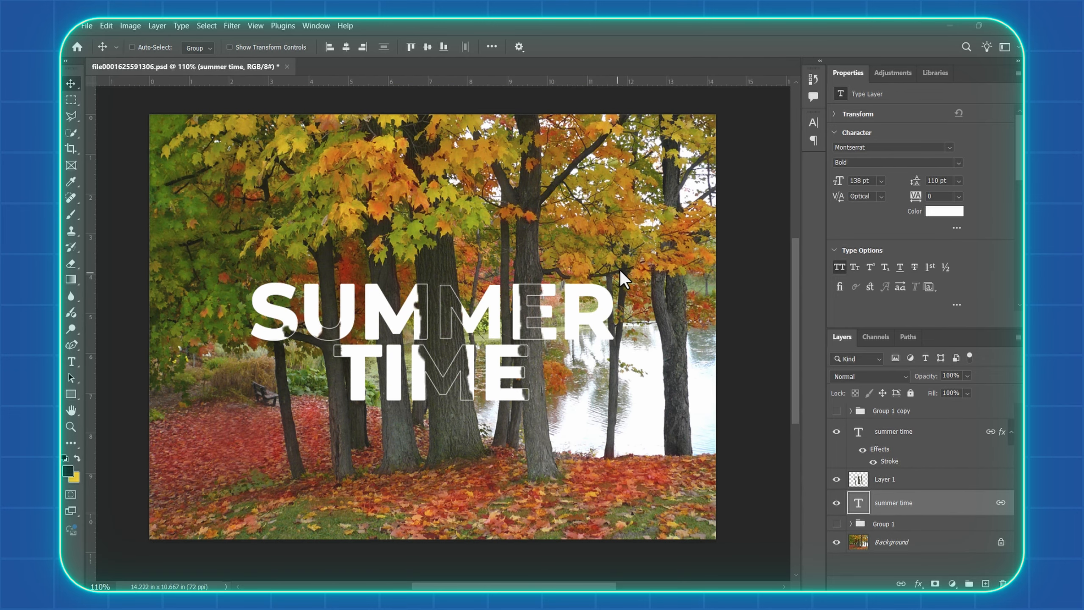
{"action": "left_click", "coordinate": [897, 486]}
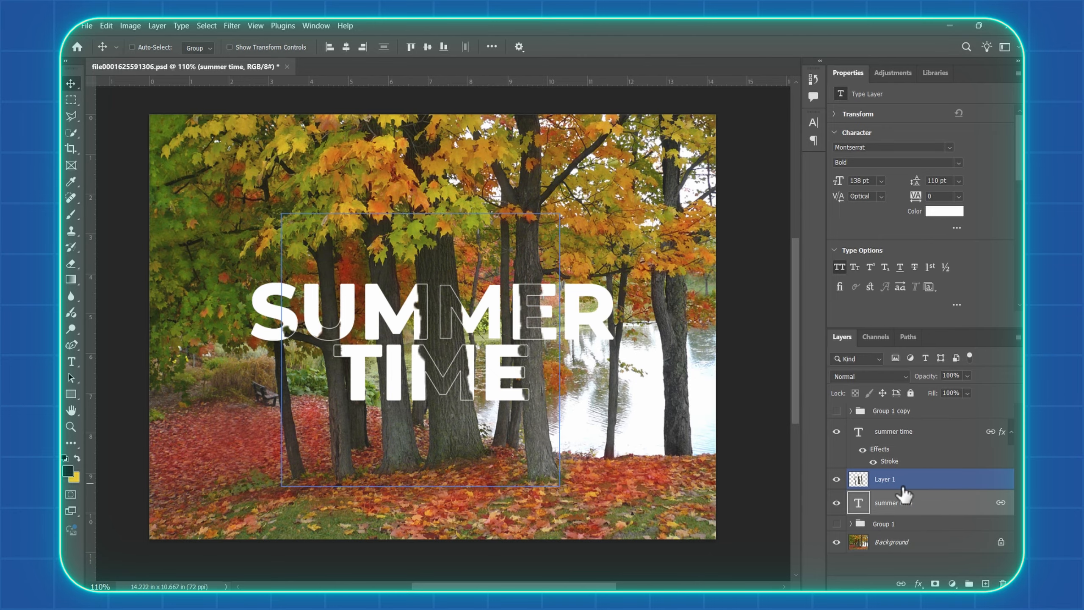
{"action": "left_click", "coordinate": [938, 500]}
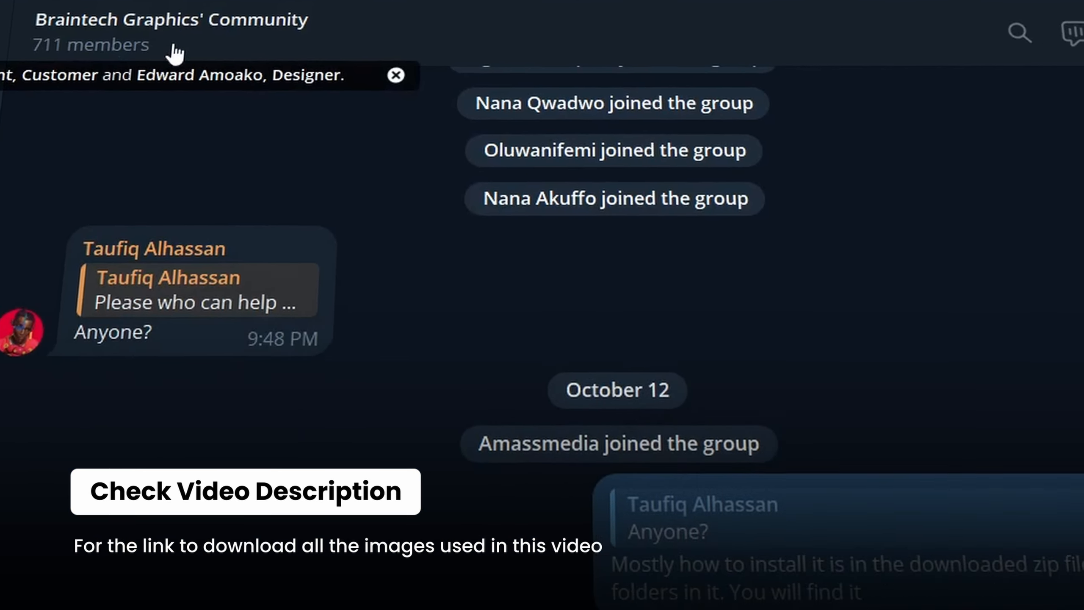
{"action": "scroll", "coordinate": [620, 252], "scroll_direction": "down", "scroll_amount": 10}
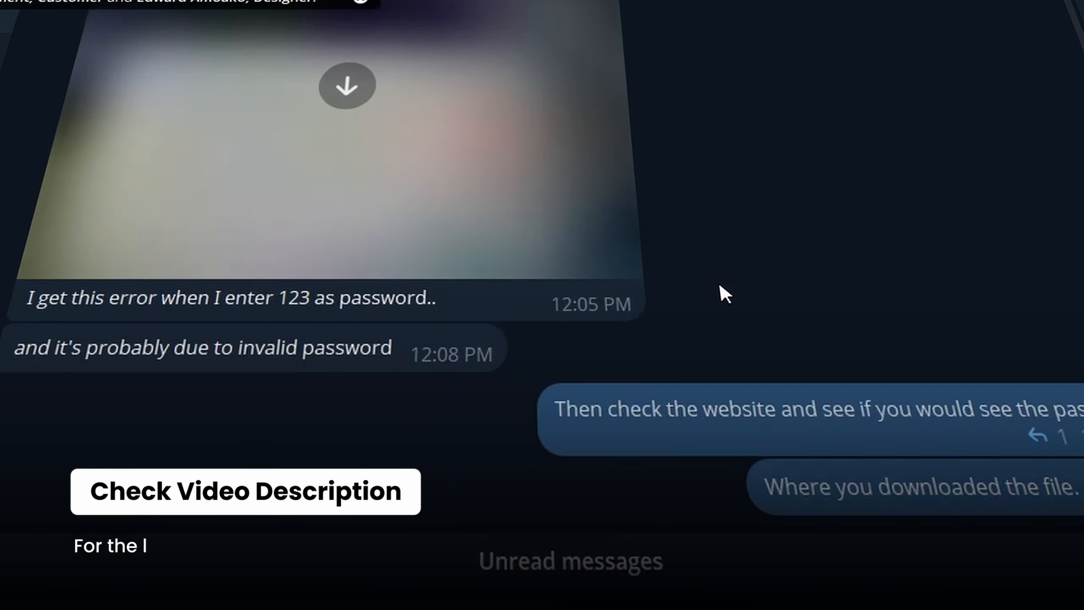
{"action": "scroll", "coordinate": [722, 309], "scroll_direction": "down", "scroll_amount": 10}
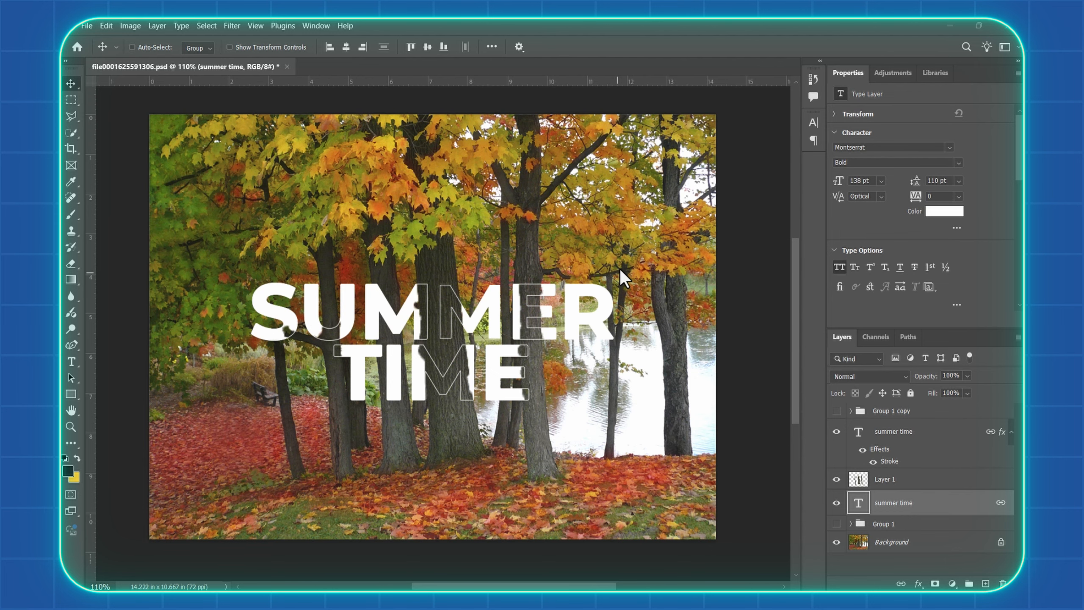
Add a new empty layer between Layer 1 and the lower summer time text layer
{"action": "left_click", "coordinate": [915, 484]}
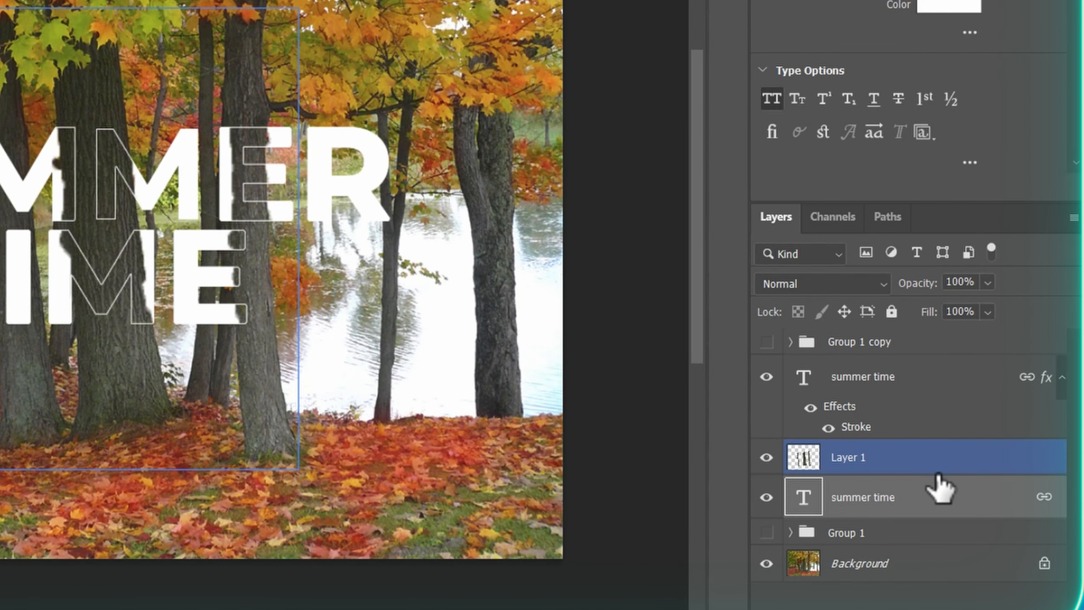
{"action": "left_click", "coordinate": [970, 504]}
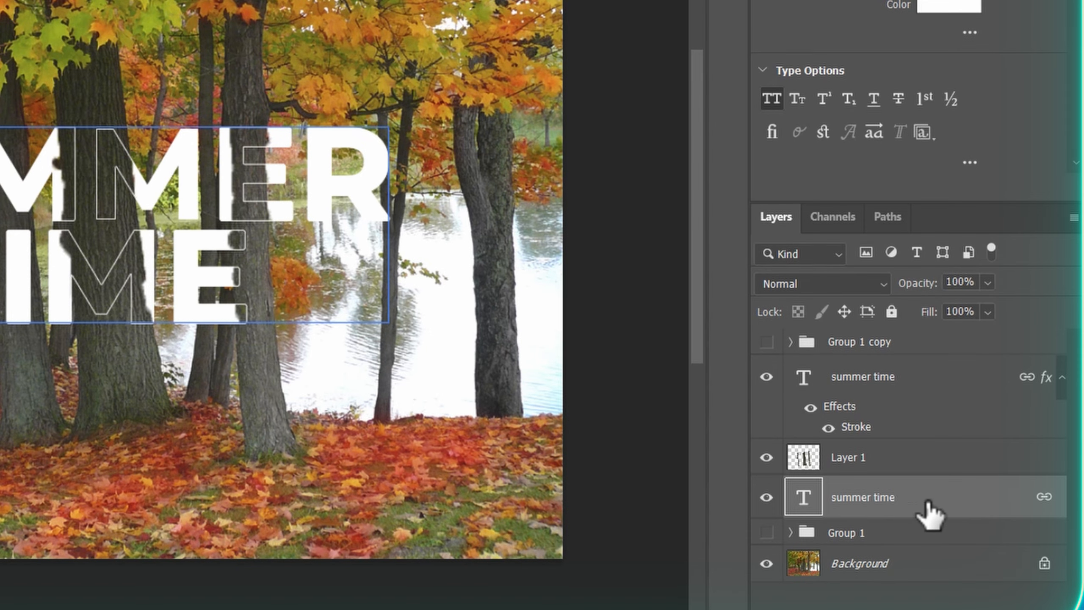
{"action": "left_click", "coordinate": [768, 498]}
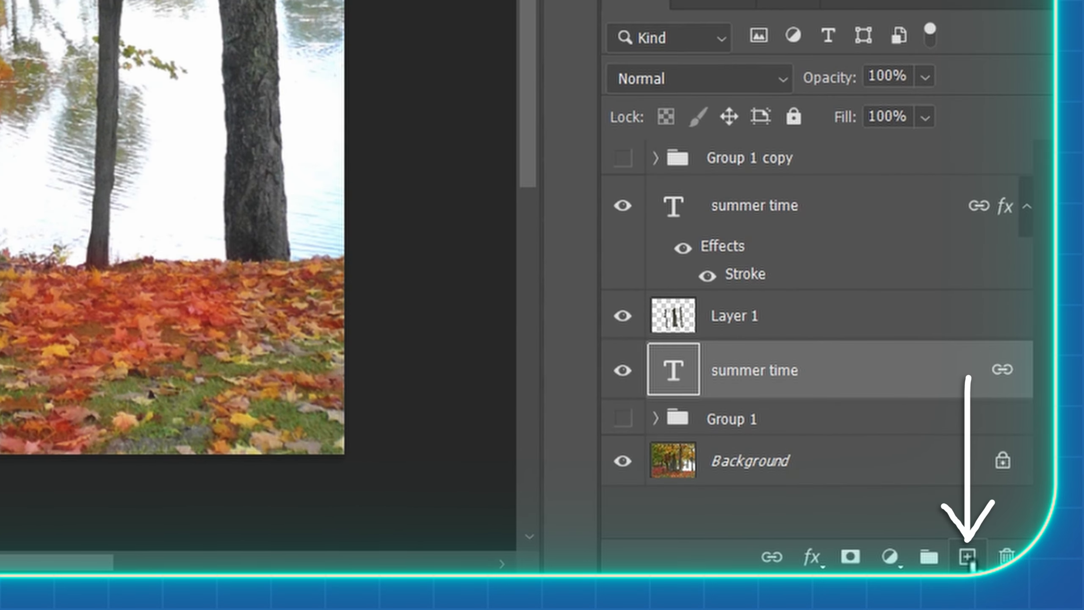
{"action": "left_click", "coordinate": [969, 558]}
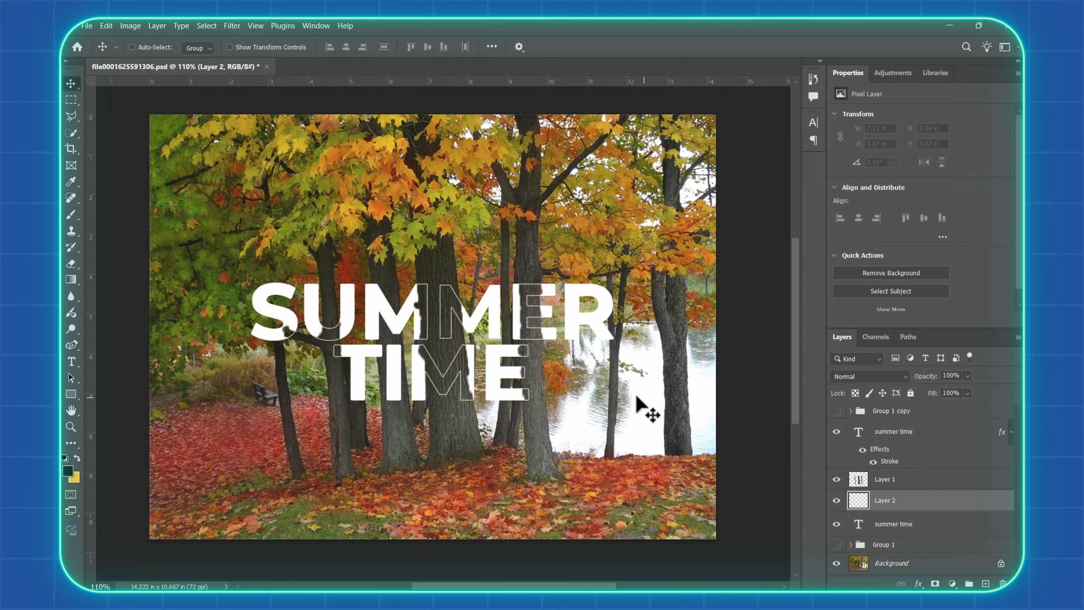
Paint a dark shadow on Layer 2 along the thick central trunk's edge over TIME, using a 40 px brush at 50% opacity
{"action": "key", "text": "b"}
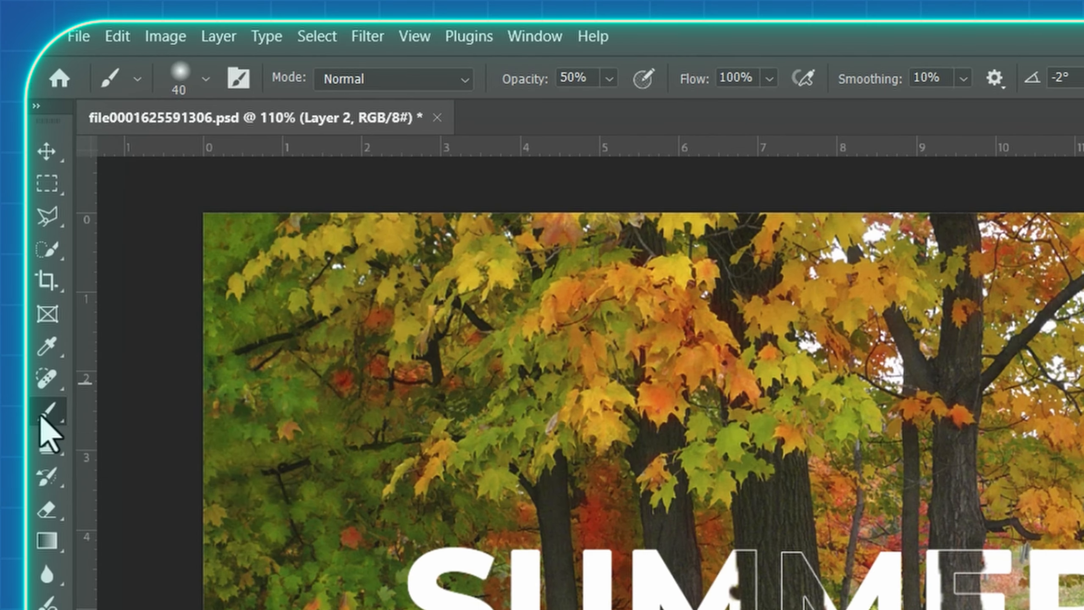
{"action": "right_click", "coordinate": [71, 215]}
{"action": "left_click", "coordinate": [157, 412]}
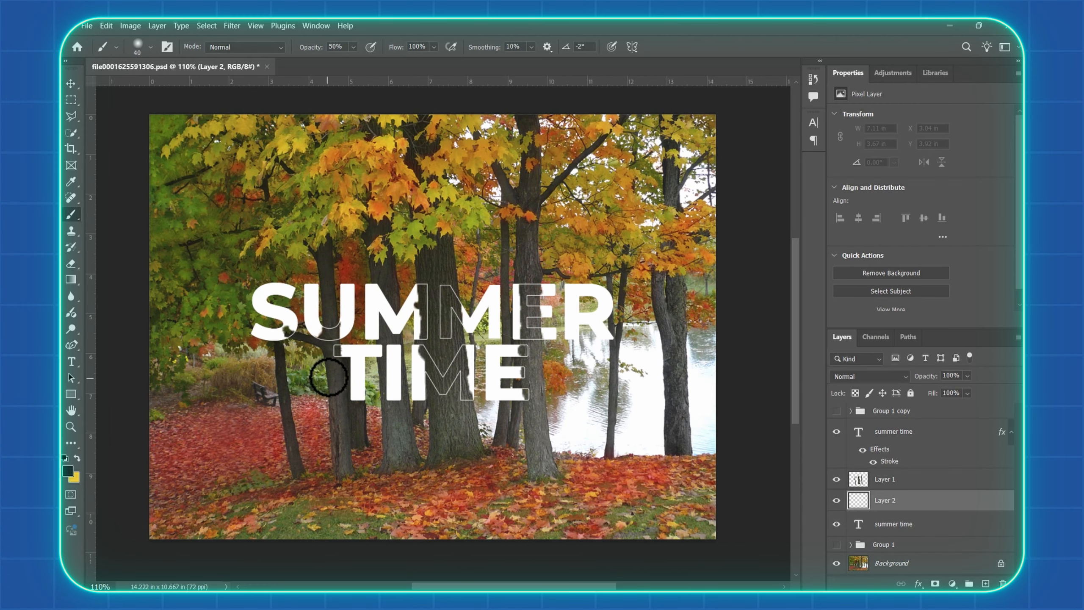
{"action": "scroll", "coordinate": [823, 104], "scroll_direction": "up", "scroll_amount": 3}
{"action": "scroll", "coordinate": [415, 377], "scroll_direction": "up", "scroll_amount": 1}
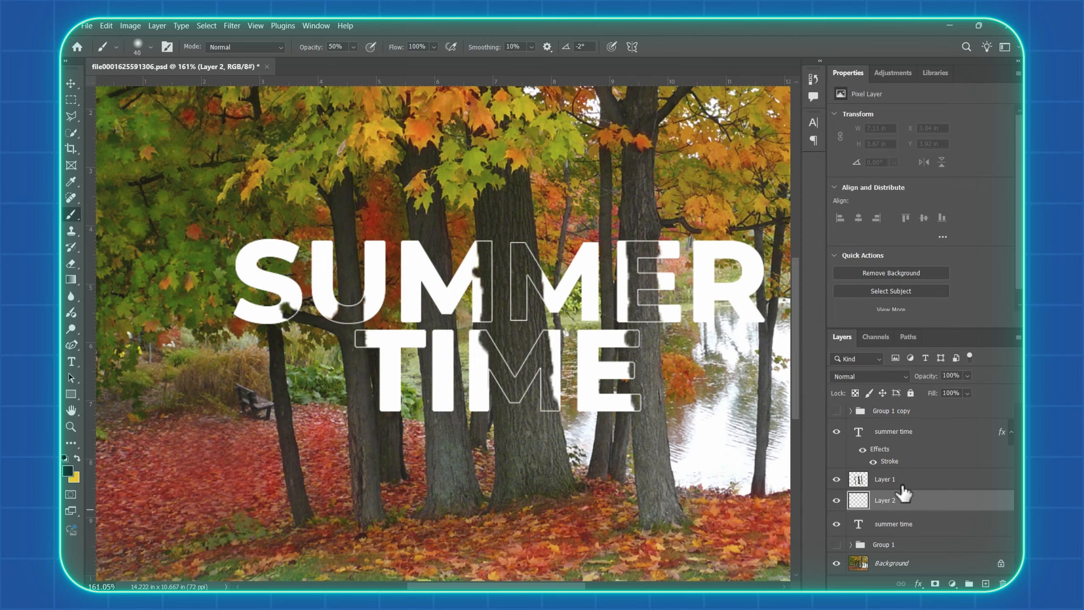
{"action": "left_click", "coordinate": [867, 481]}
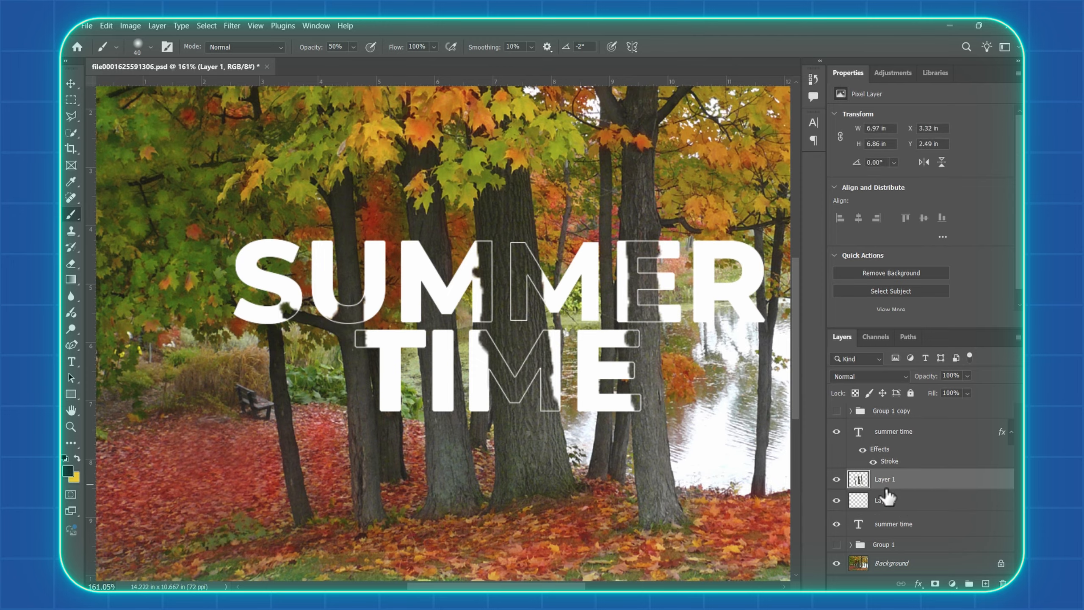
{"action": "left_click", "coordinate": [906, 501]}
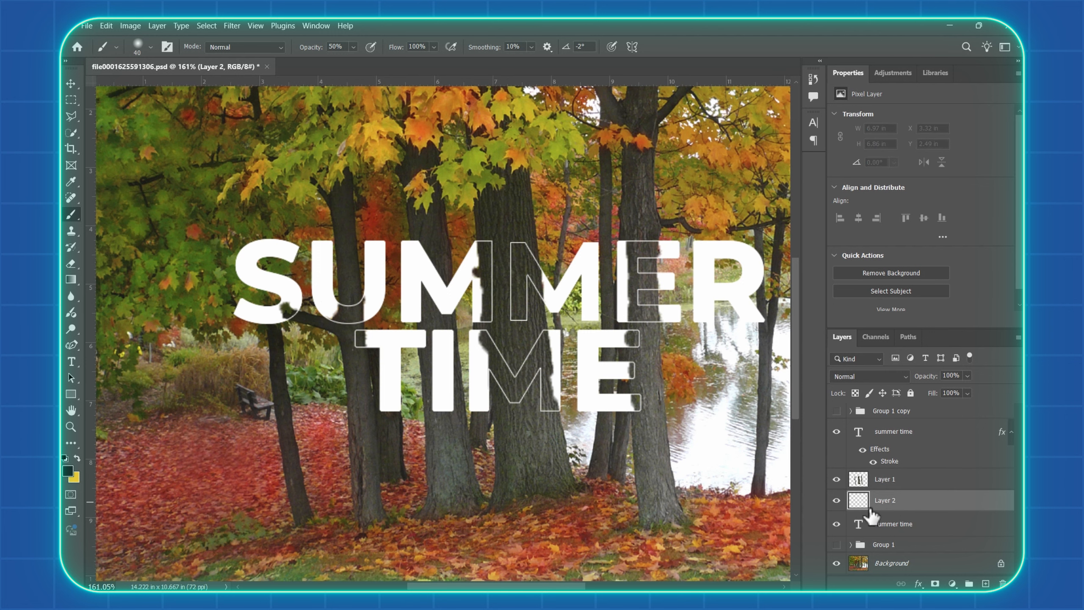
{"action": "scroll", "coordinate": [490, 376], "scroll_direction": "up", "scroll_amount": 3}
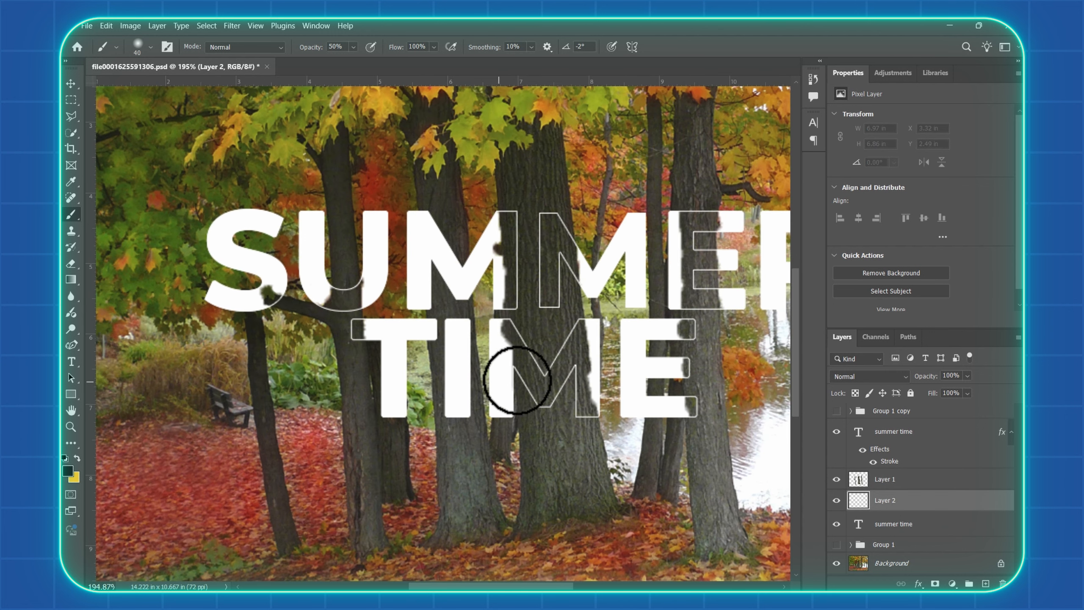
{"action": "scroll", "coordinate": [518, 372], "scroll_direction": "up", "scroll_amount": 1}
{"action": "left_click_drag", "start_coordinate": [517, 310], "coordinate": [523, 410]}
Set the brush size to 70 px and its hardness to 0%, and undo the stray shadow stroke
{"action": "key", "text": "bracketleft"}
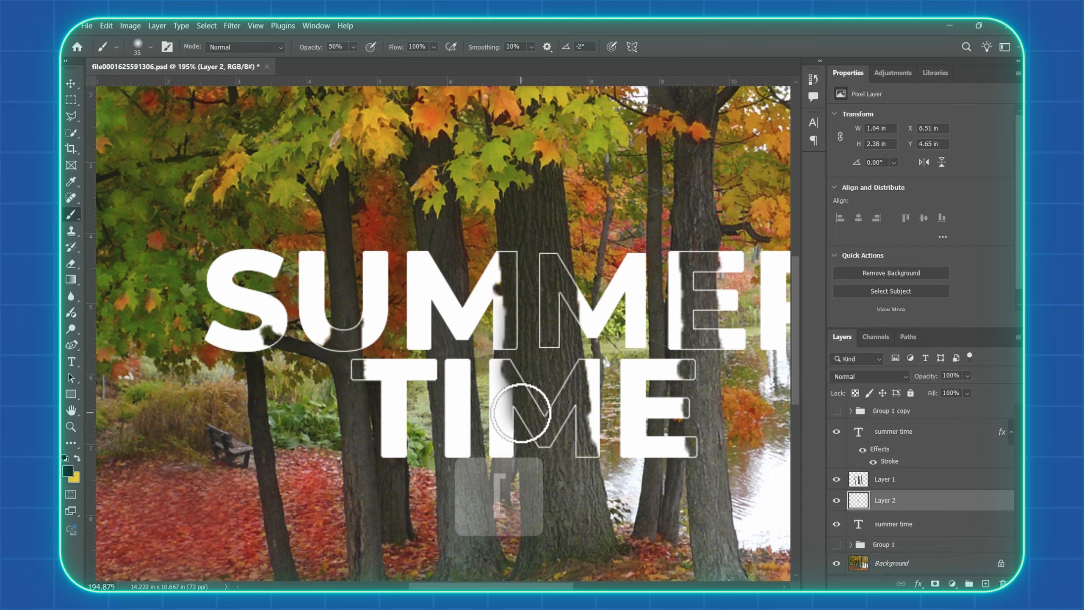
{"action": "key", "text": "bracketright"}
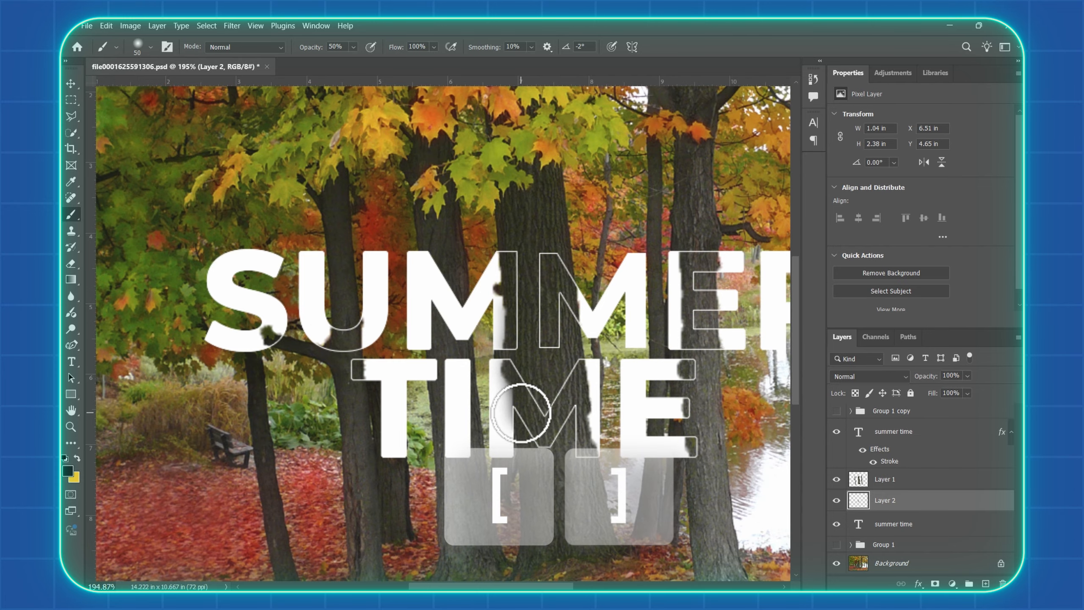
{"action": "key", "text": "bracketright"}
{"action": "key", "text": "bracketright"}
{"action": "key", "text": "bracketright"}
{"action": "key", "text": "bracketright"}
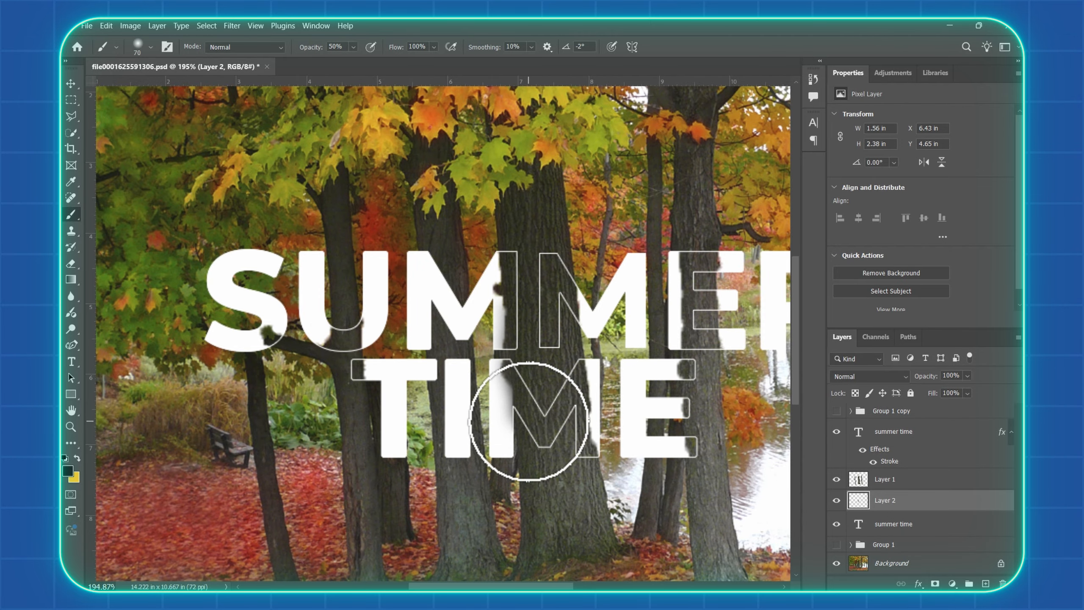
{"action": "right_click", "coordinate": [530, 421]}
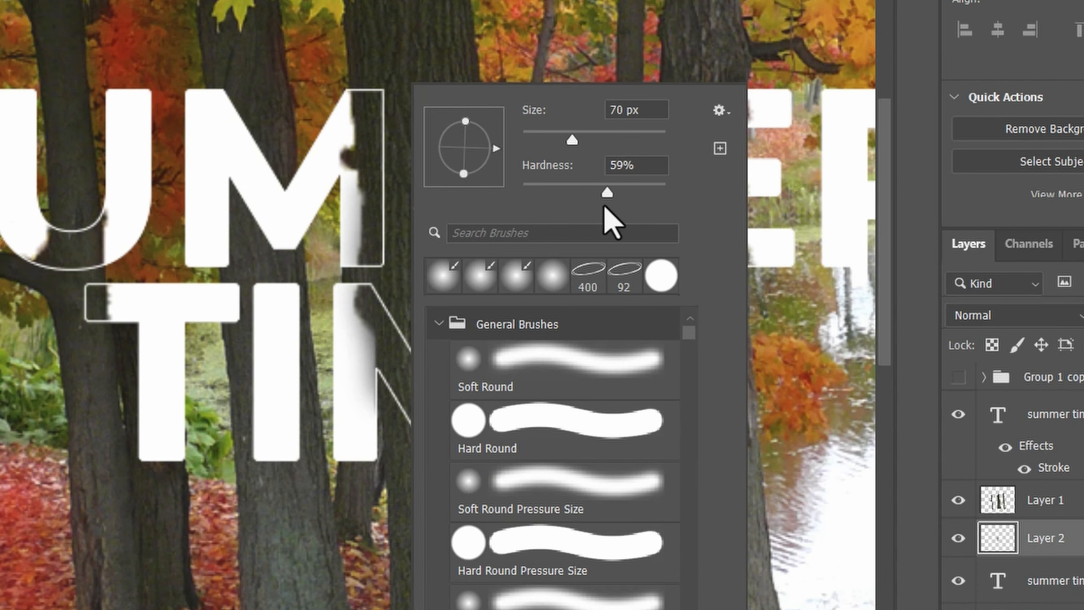
{"action": "left_click_drag", "start_coordinate": [604, 207], "coordinate": [516, 187]}
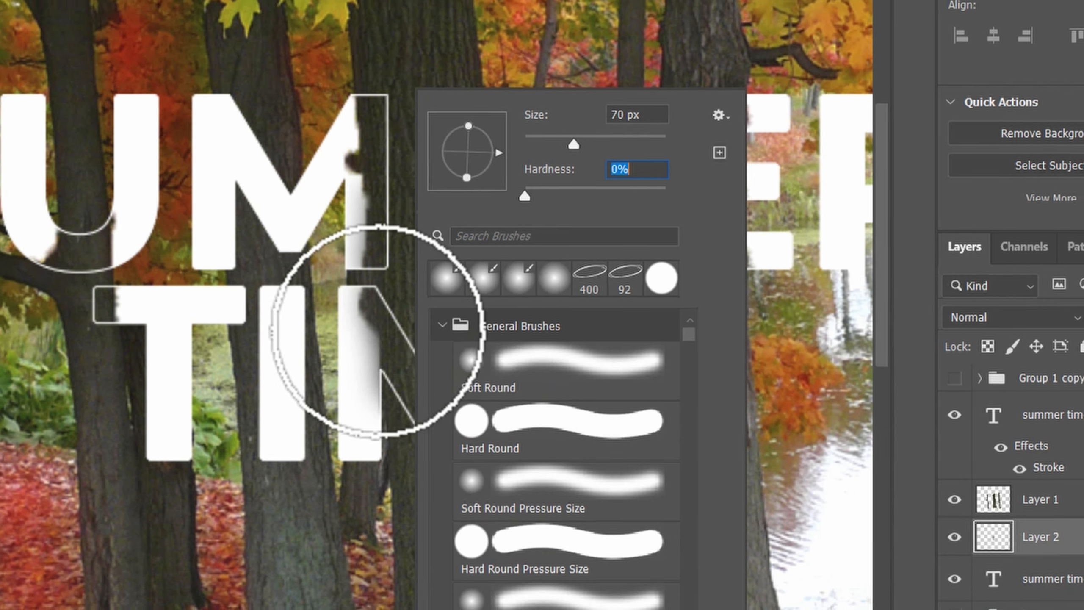
{"action": "left_click", "coordinate": [379, 332]}
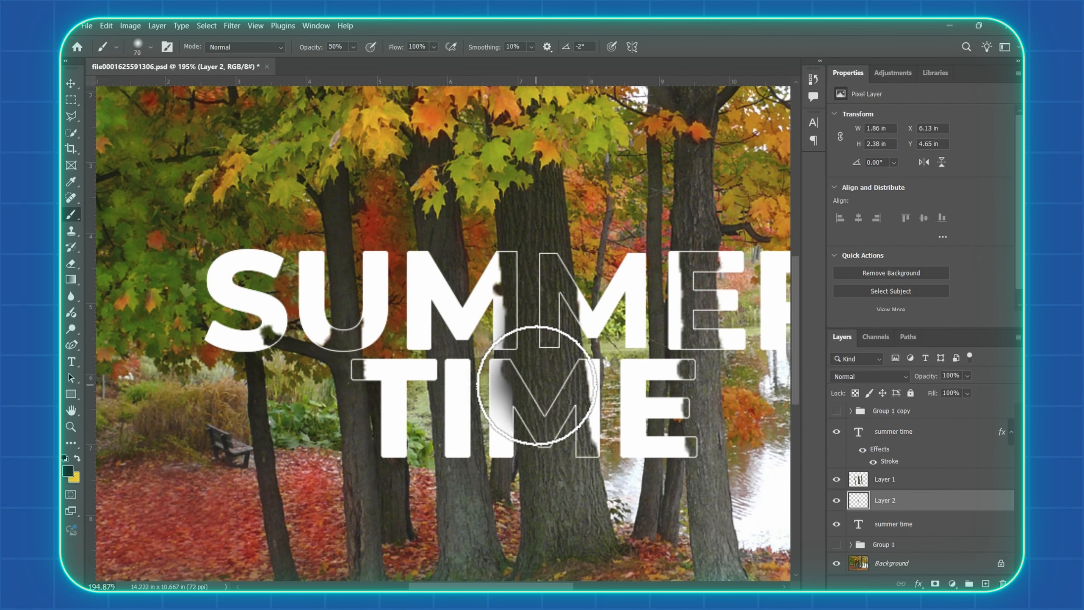
{"action": "key", "text": "ctrl+z"}
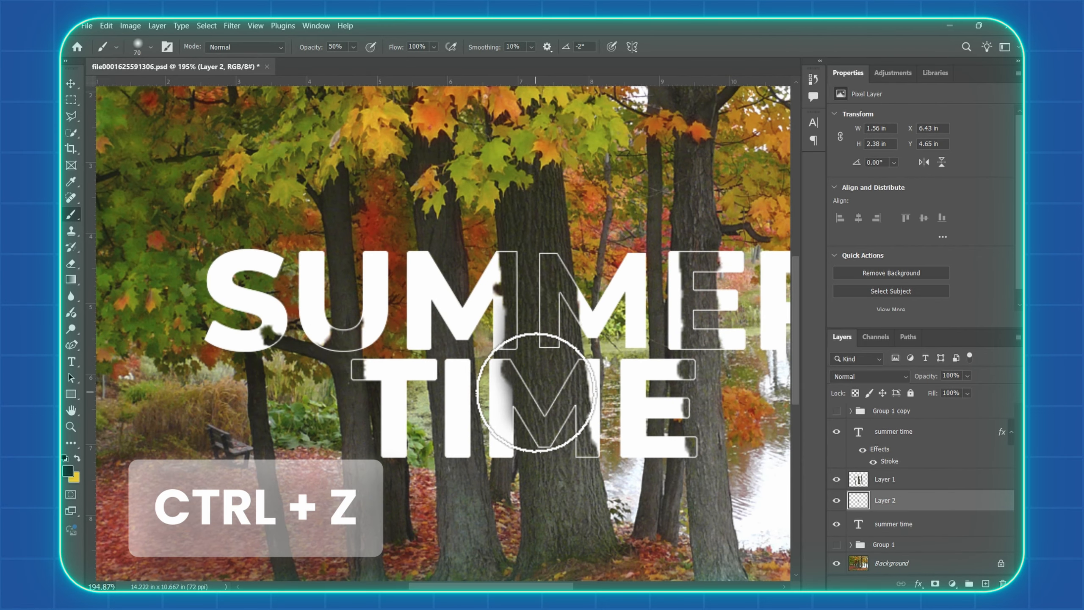
Reduce the brush to 45 px and paint a soft shadow on TIME's M beside the central trunk
{"action": "scroll", "coordinate": [538, 401], "scroll_direction": "down", "scroll_amount": 1}
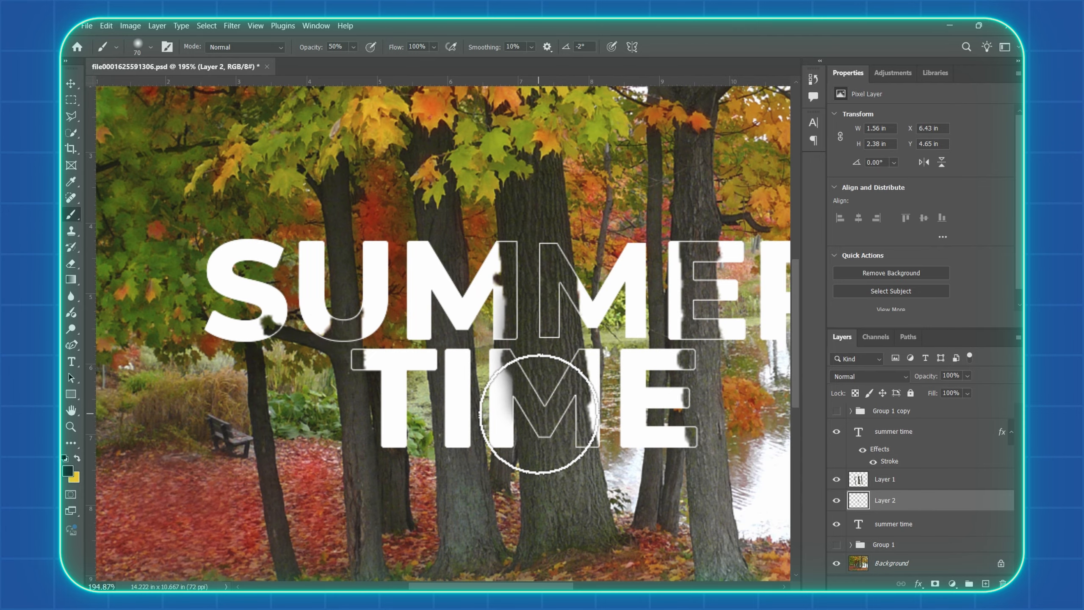
{"action": "key", "text": "bracketleft"}
{"action": "key", "text": "bracketleft"}
{"action": "key", "text": "bracketleft"}
{"action": "left_click", "coordinate": [525, 415]}
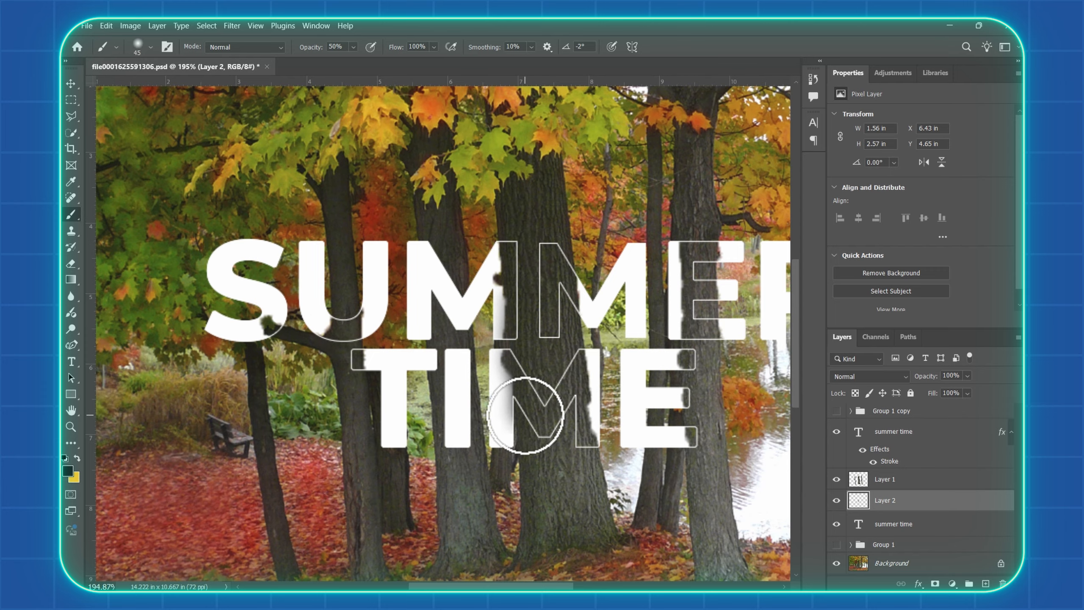
{"action": "left_click_drag", "start_coordinate": [526, 415], "coordinate": [530, 438]}
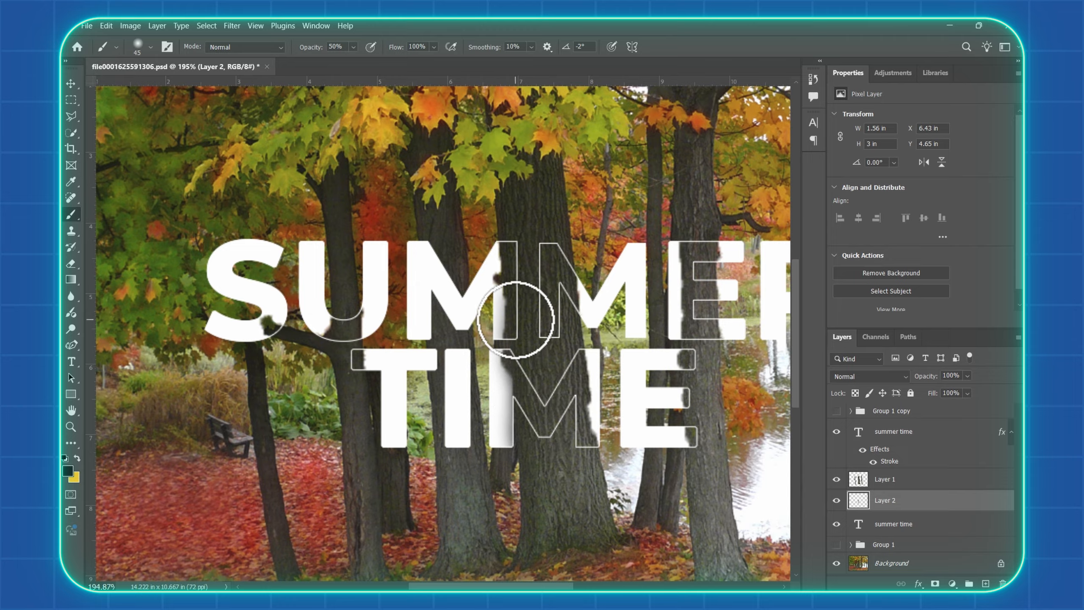
With a 35 px brush, paint soft shadows on the remaining letters of SUMMER and TIME where they meet the trunks and branch
{"action": "key", "text": "bracketleft"}
{"action": "left_click_drag", "start_coordinate": [502, 283], "coordinate": [504, 242]}
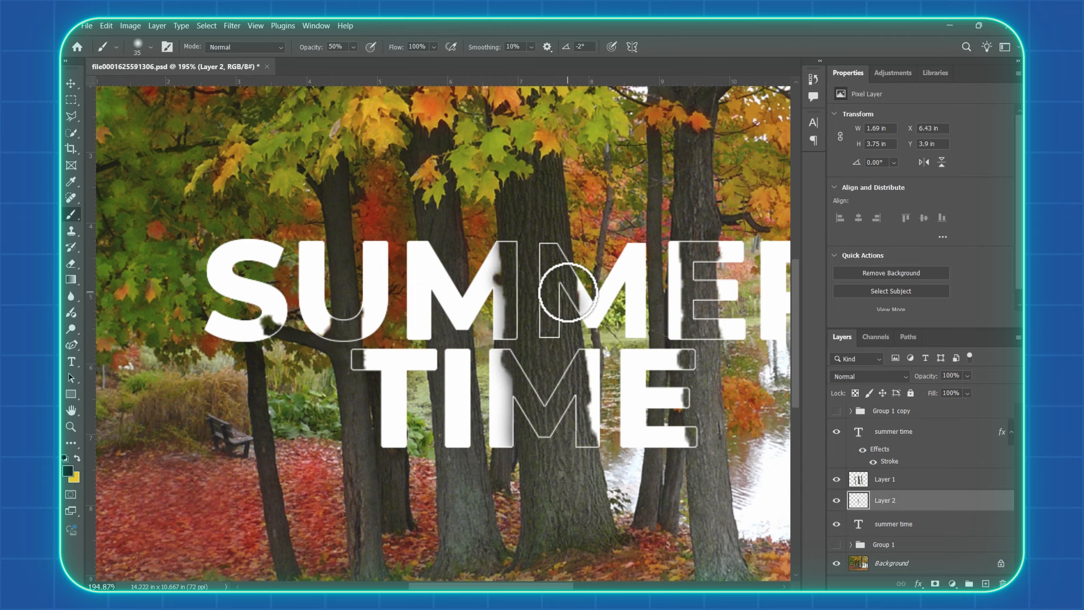
{"action": "mouse_move", "coordinate": [567, 293]}
{"action": "left_mouse_down"}
{"action": "mouse_move", "coordinate": [586, 442]}
{"action": "mouse_move", "coordinate": [687, 359]}
{"action": "mouse_move", "coordinate": [695, 435]}
{"action": "mouse_move", "coordinate": [685, 248]}
{"action": "mouse_move", "coordinate": [711, 334]}
{"action": "mouse_move", "coordinate": [712, 252]}
{"action": "left_mouse_up"}
{"action": "mouse_move", "coordinate": [355, 334]}
{"action": "left_mouse_down"}
{"action": "mouse_move", "coordinate": [352, 310]}
{"action": "mouse_move", "coordinate": [326, 345]}
{"action": "mouse_move", "coordinate": [266, 333]}
{"action": "left_mouse_up"}
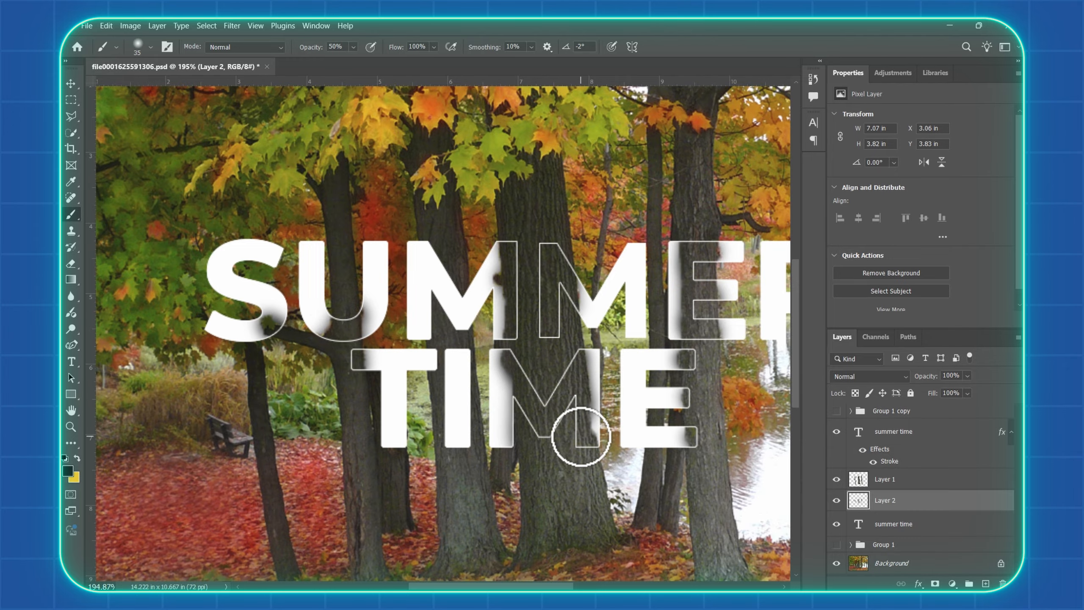
{"action": "scroll", "coordinate": [514, 255], "scroll_direction": "down", "scroll_amount": 2}
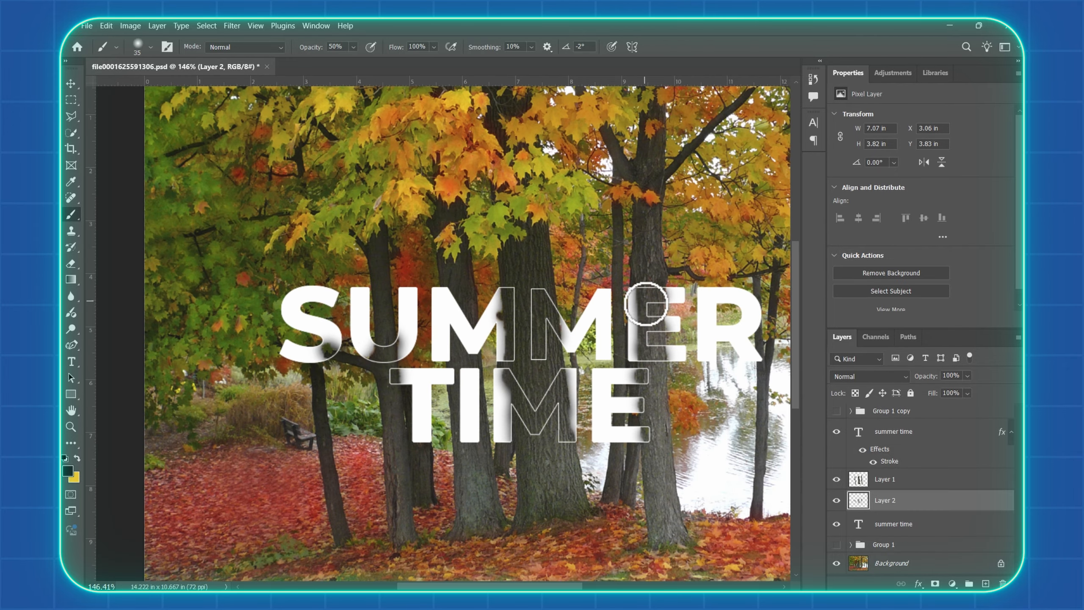
{"action": "scroll", "coordinate": [647, 436], "scroll_direction": "down", "scroll_amount": 2}
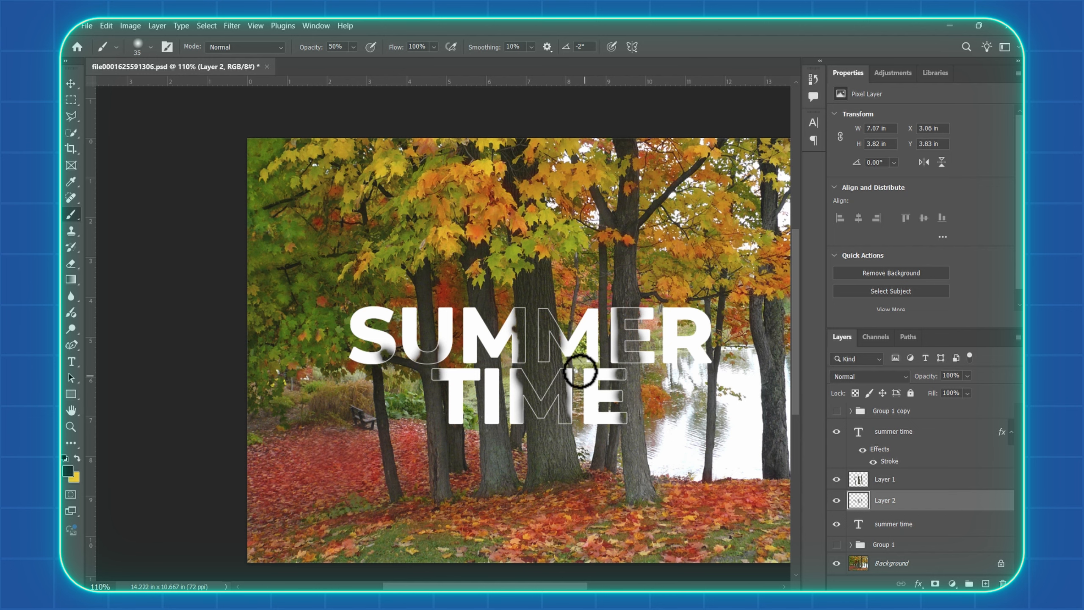
{"action": "scroll", "coordinate": [625, 378], "scroll_direction": "right", "scroll_amount": 3}
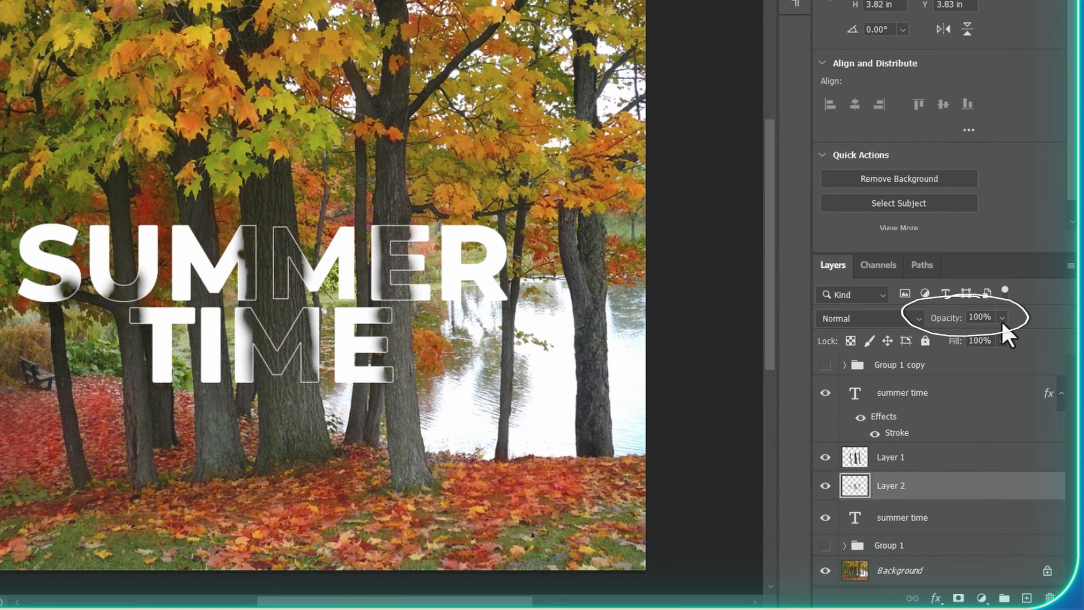
Lower the opacity of the Layer 2 shadows to 67%
{"action": "left_click", "coordinate": [1002, 318]}
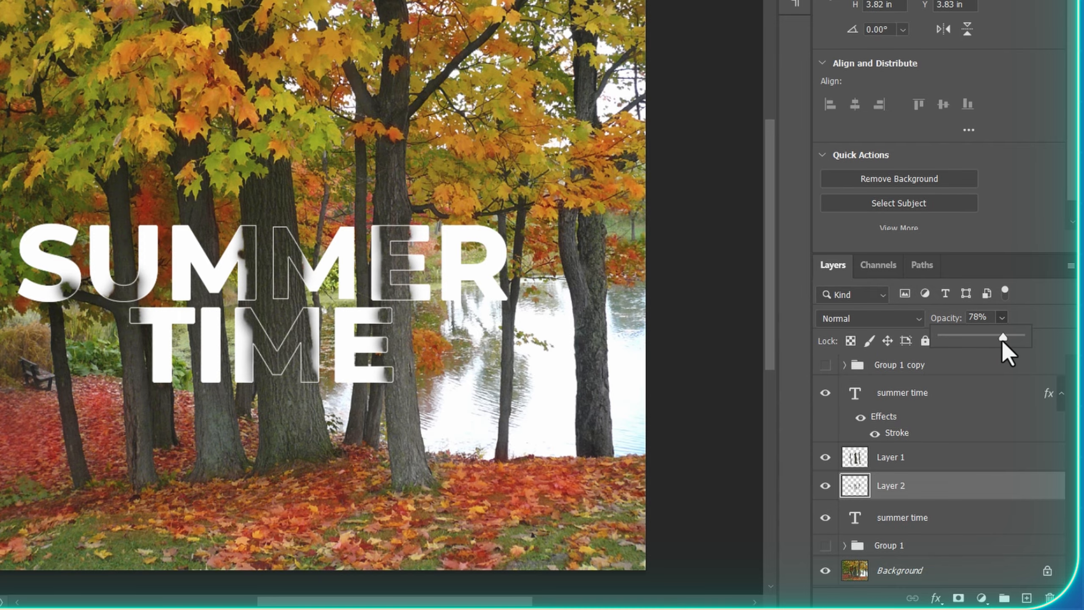
{"action": "left_click_drag", "start_coordinate": [993, 338], "coordinate": [979, 337]}
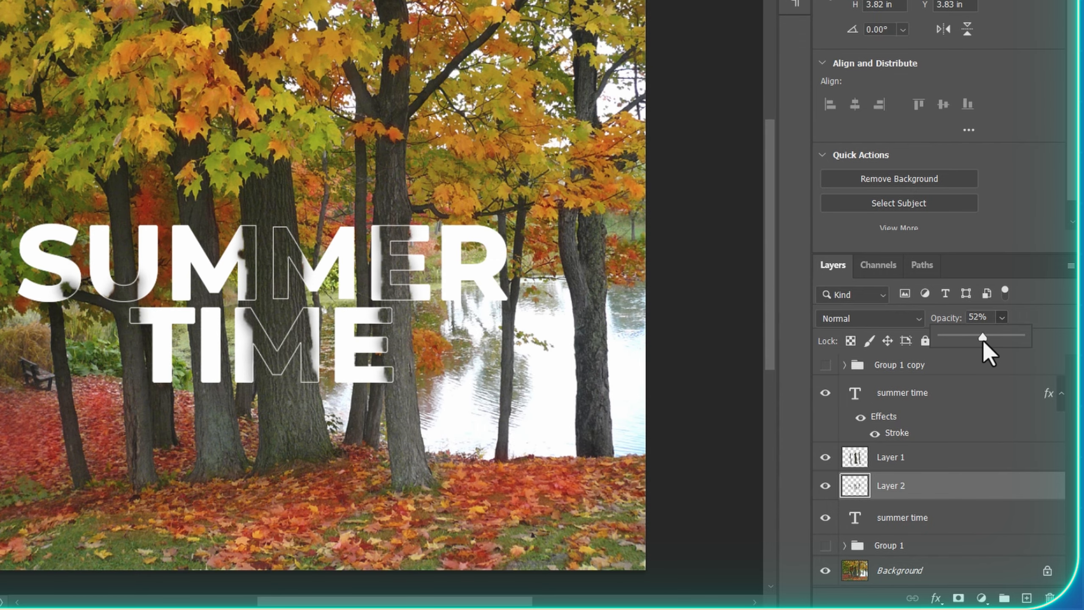
{"action": "left_click_drag", "start_coordinate": [991, 343], "coordinate": [995, 336]}
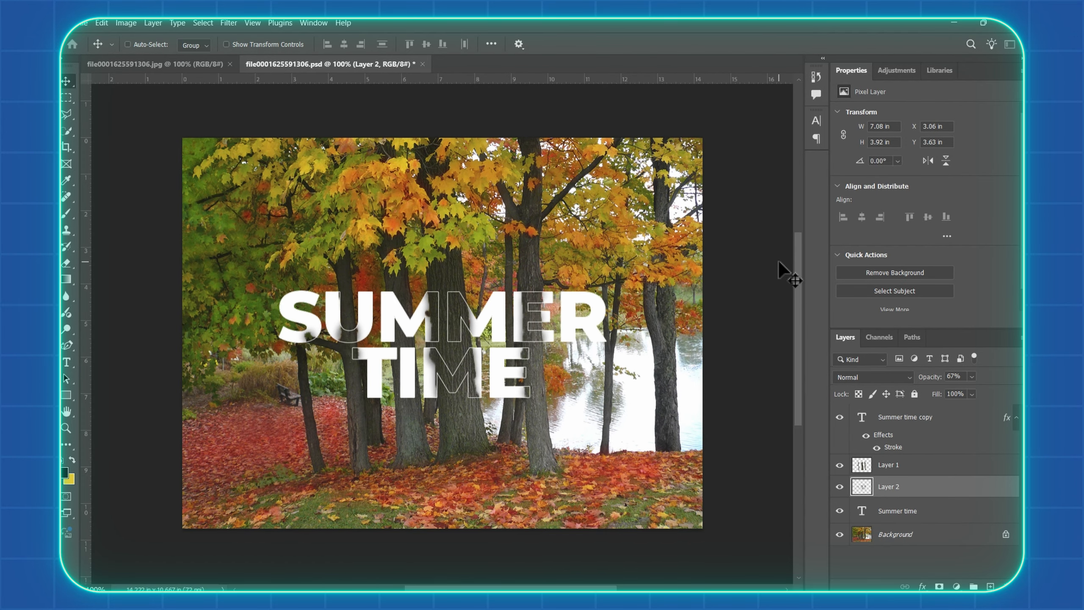
Compare the text with and without its painted shadows by switching Layer 2's visibility off and on
{"action": "left_click", "coordinate": [839, 487]}
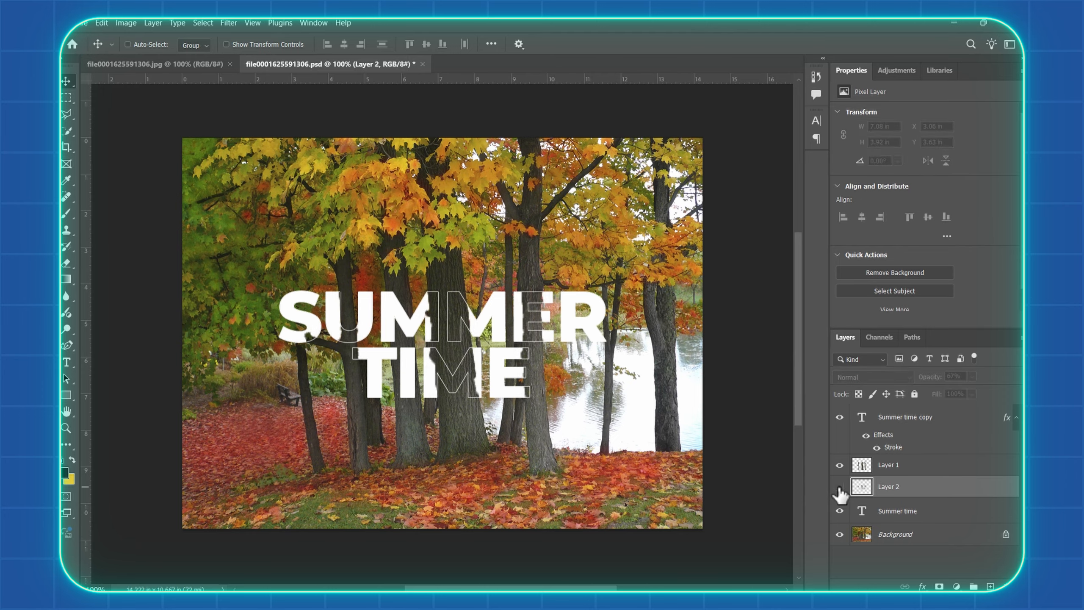
{"action": "left_click", "coordinate": [839, 487]}
{"action": "left_click", "coordinate": [838, 487]}
{"action": "left_click", "coordinate": [839, 487]}
{"action": "left_click", "coordinate": [897, 466]}
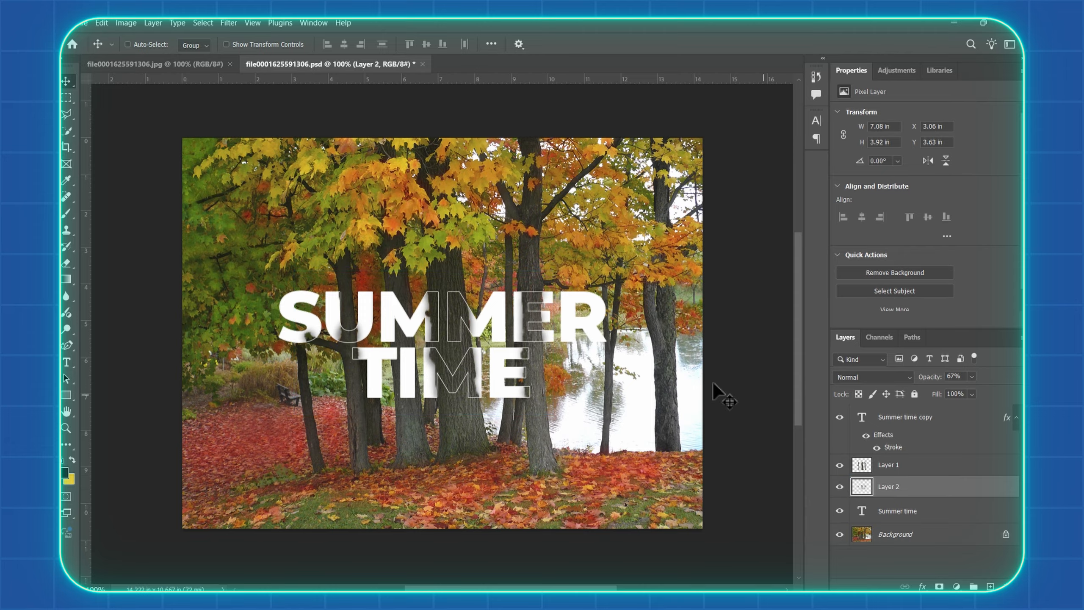
Link the Summer time text layer with its outlined copy, and reposition them in the photo together with Layer 2
{"action": "left_click", "coordinate": [913, 424], "text": "ctrl"}
{"action": "left_click", "coordinate": [925, 515], "text": "ctrl"}
{"action": "left_click_drag", "start_coordinate": [572, 306], "coordinate": [510, 342]}
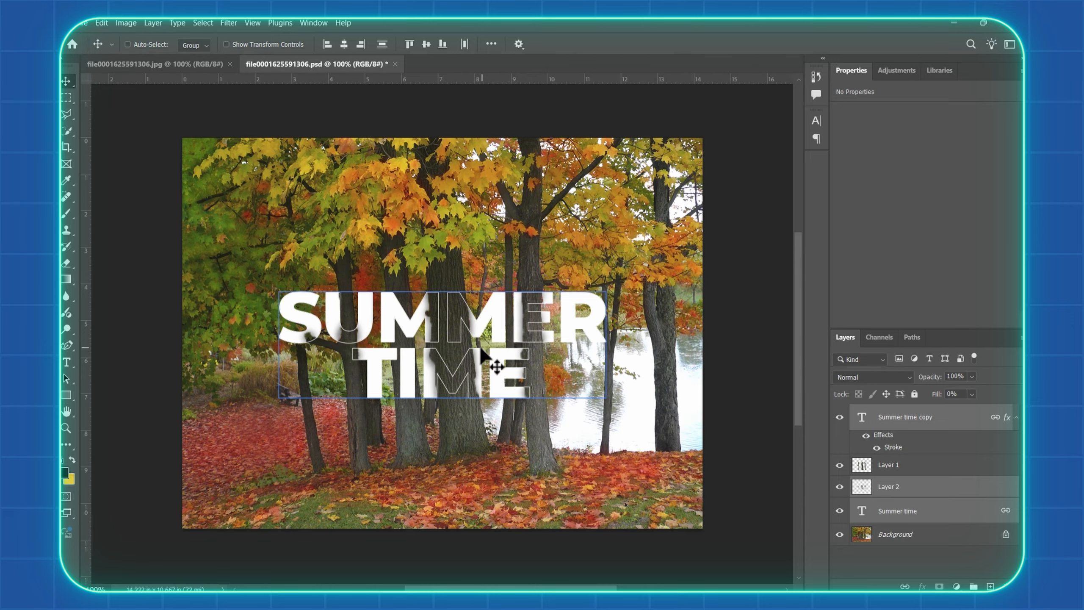
{"action": "left_click_drag", "start_coordinate": [481, 347], "coordinate": [478, 341]}
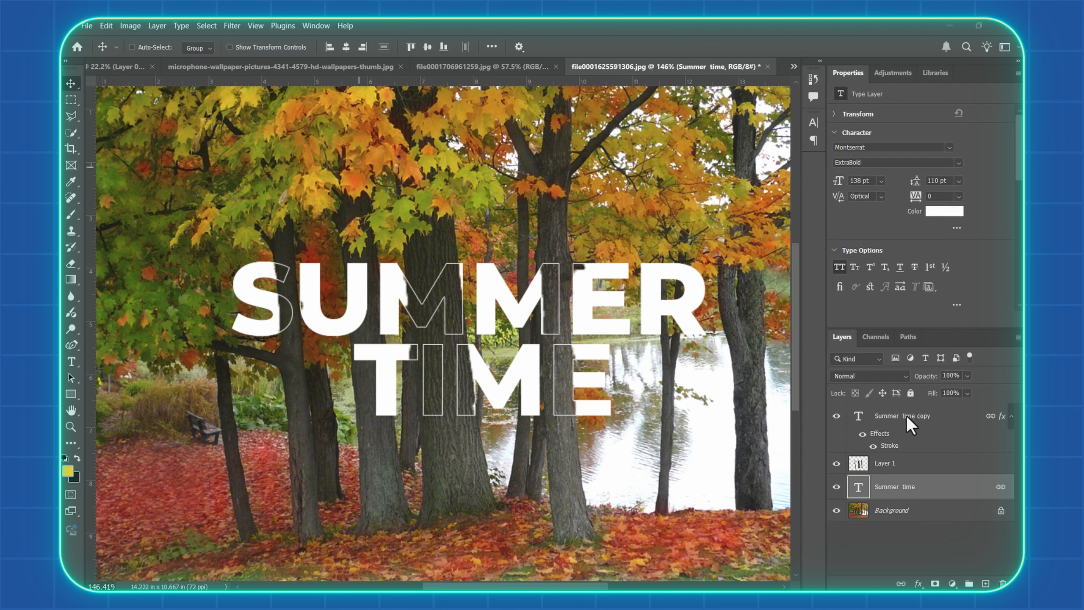
Delete the Summer time text layer and its outlined copy, leaving the tree cutout and the background photo
{"action": "left_click", "coordinate": [895, 428]}
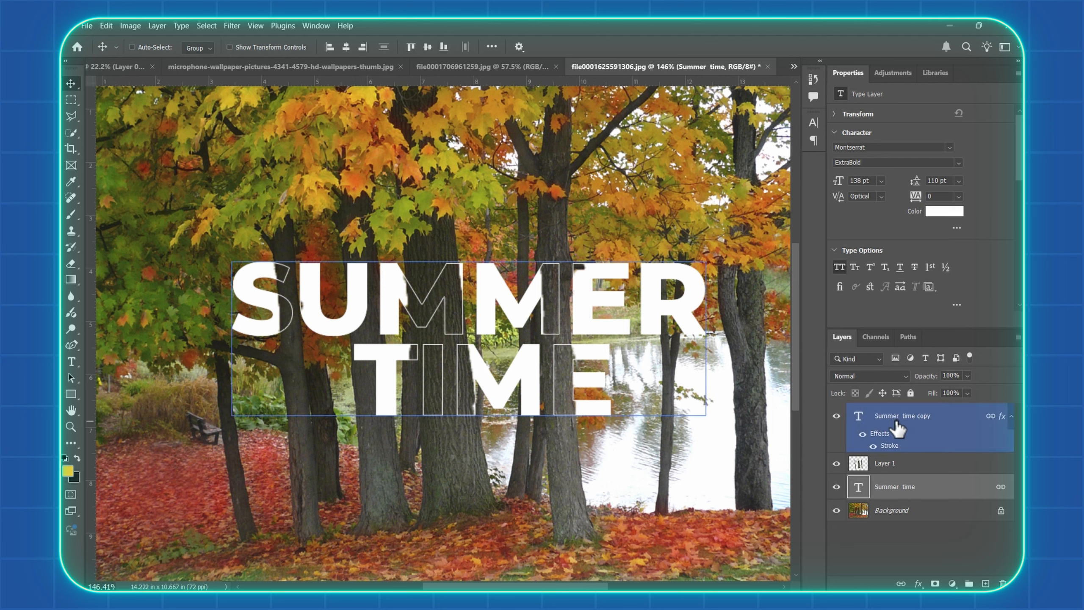
{"action": "key", "text": "Delete"}
{"action": "left_click", "coordinate": [906, 423]}
{"action": "key", "text": "Delete"}
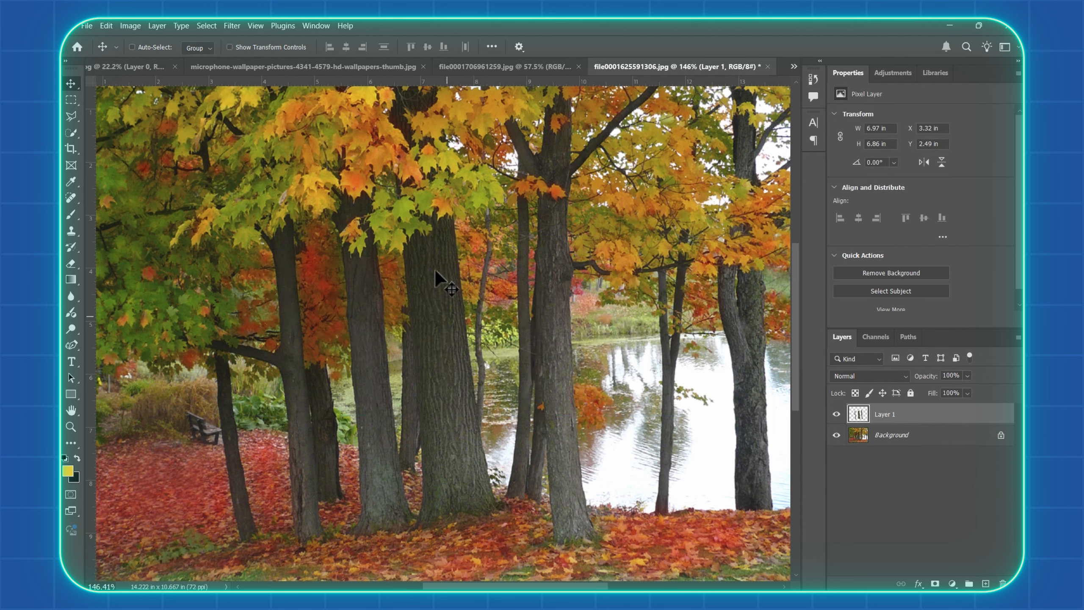
Place the tiger image pngwing.com (1).png as an embedded file and scale it down in front of the trunks
{"action": "left_click", "coordinate": [84, 26]}
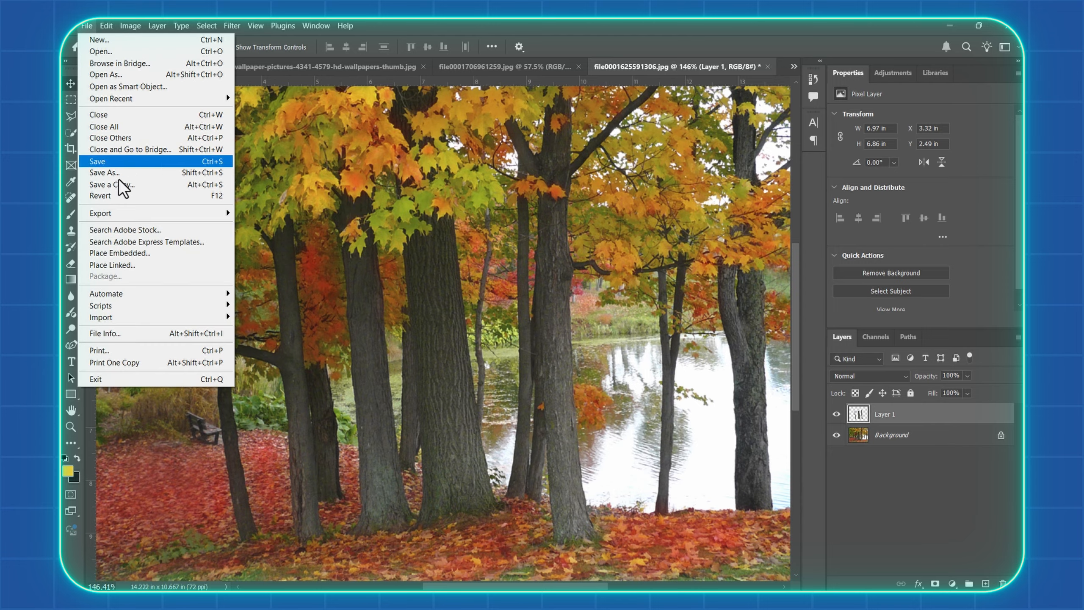
{"action": "left_click", "coordinate": [144, 256]}
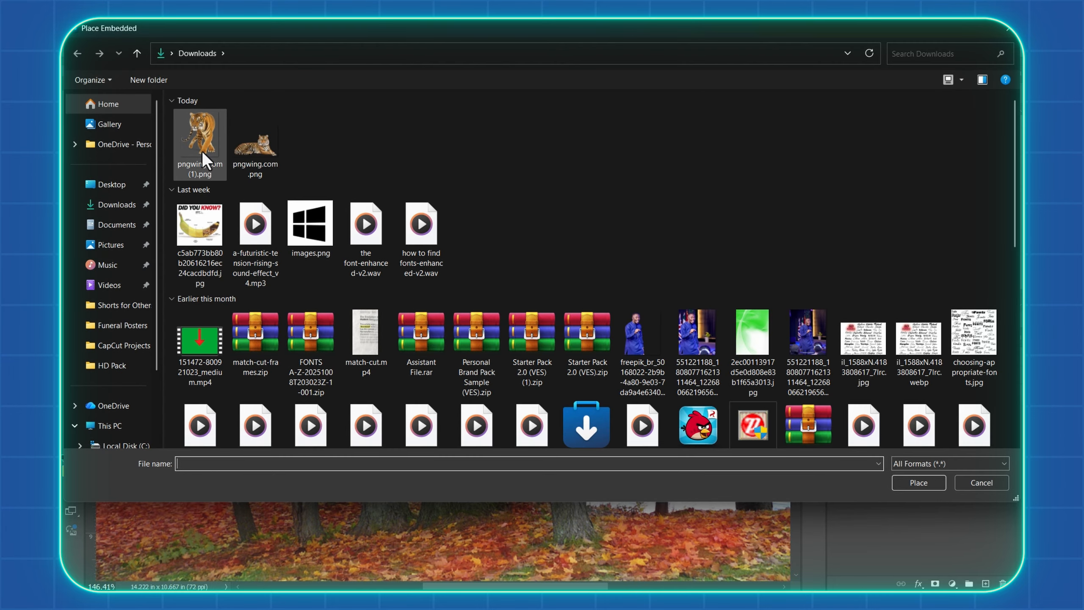
{"action": "double_click", "coordinate": [201, 151]}
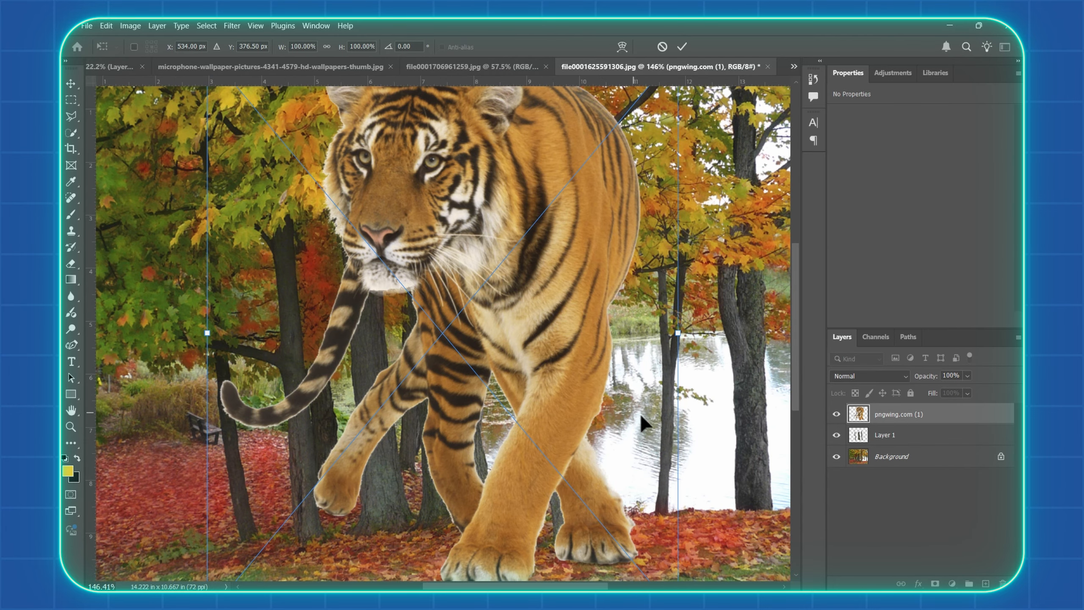
{"action": "scroll", "coordinate": [641, 413], "scroll_direction": "down", "scroll_amount": 5}
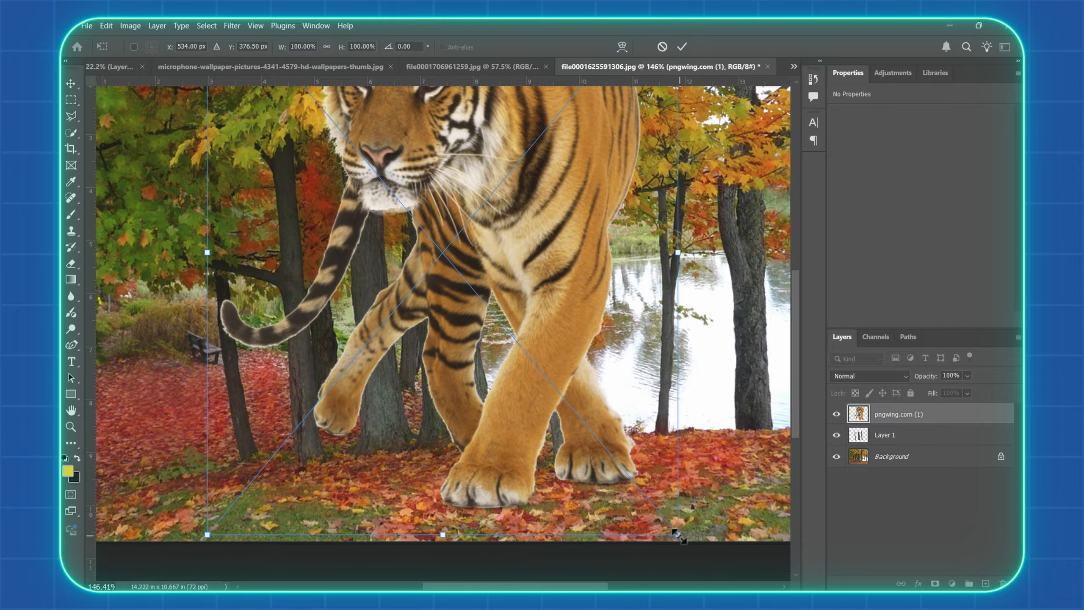
{"action": "left_click_drag", "start_coordinate": [679, 537], "coordinate": [559, 367]}
{"action": "scroll", "coordinate": [510, 336], "scroll_direction": "up", "scroll_amount": 3}
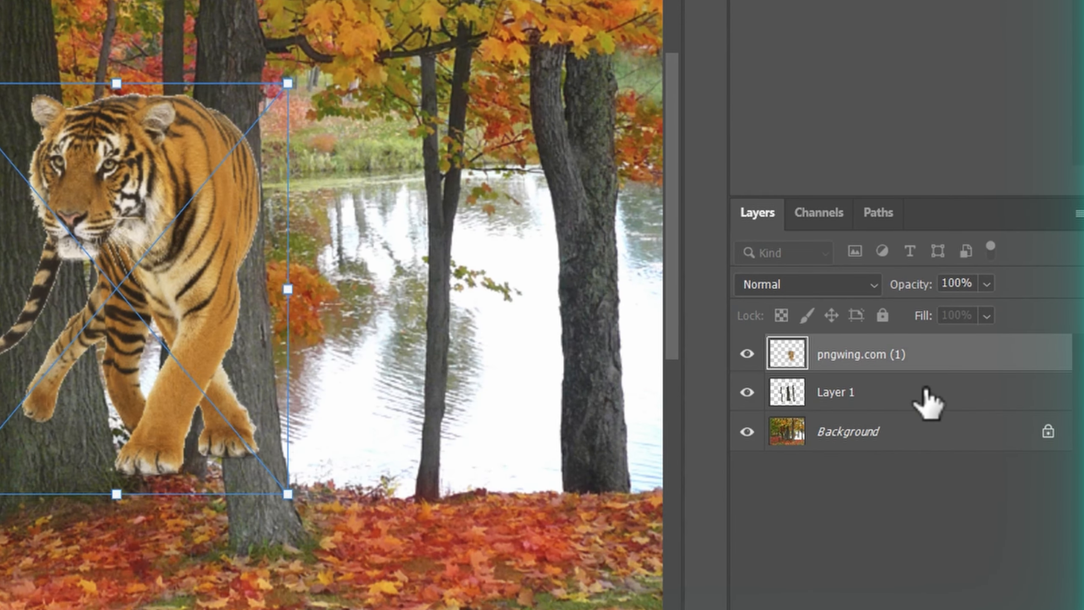
Move the tiger layer below Layer 1 so it sits behind the trunks, and adjust the tiger's position and size
{"action": "left_click", "coordinate": [926, 390]}
{"action": "left_click", "coordinate": [940, 354]}
{"action": "left_click_drag", "start_coordinate": [961, 353], "coordinate": [944, 413]}
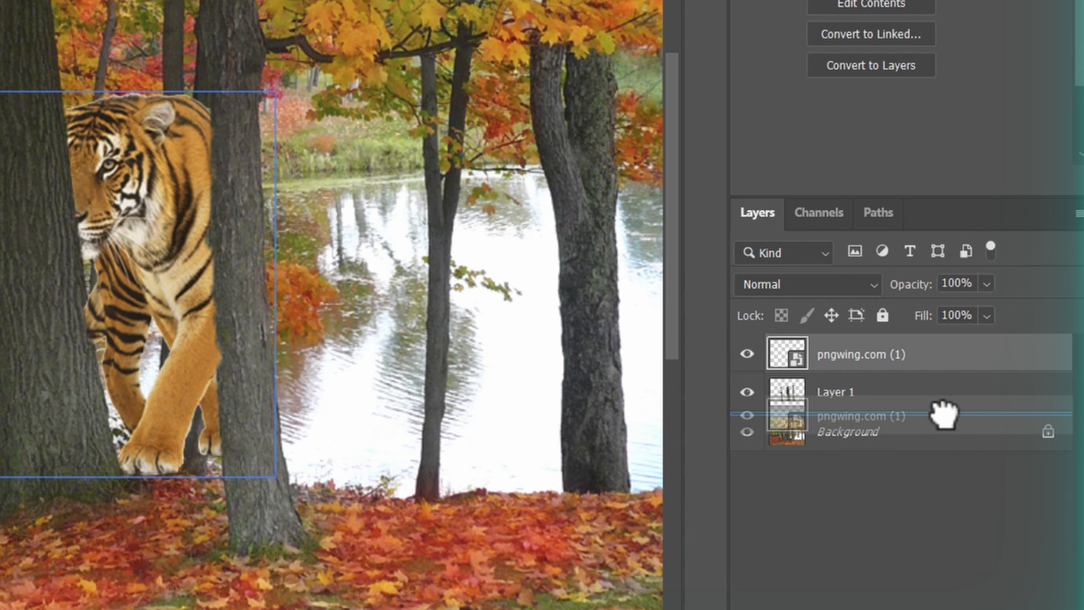
{"action": "left_click_drag", "start_coordinate": [116, 273], "coordinate": [189, 328]}
{"action": "key", "text": "ctrl+t"}
{"action": "left_click_drag", "start_coordinate": [339, 143], "coordinate": [341, 172]}
{"action": "left_click_drag", "start_coordinate": [216, 285], "coordinate": [228, 306]}
{"action": "key", "text": "Return"}
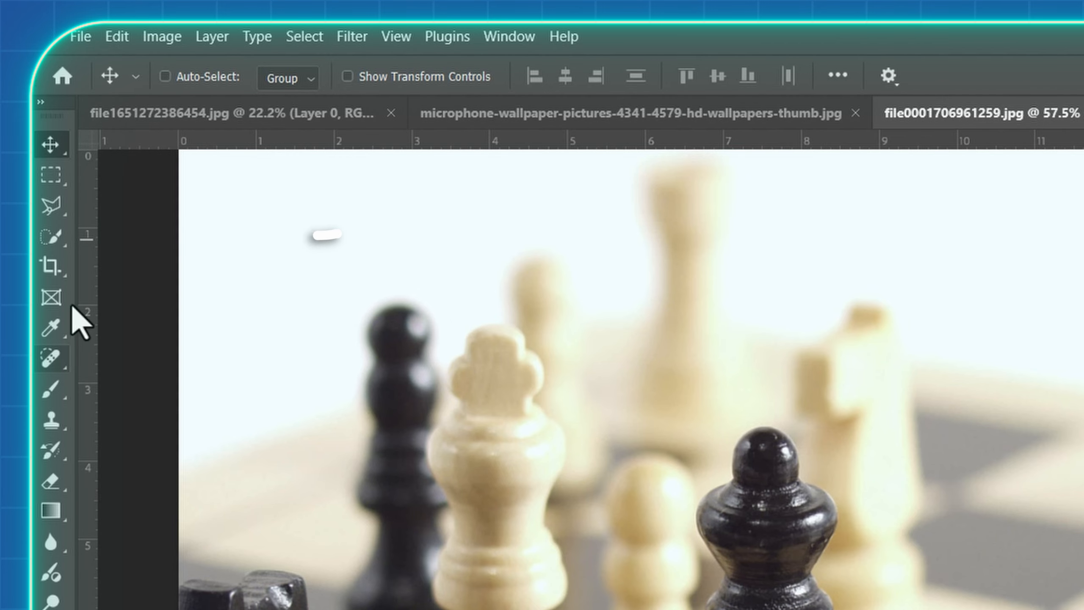
In the chess photo, select the central black piece with the Quick Selection Tool and copy it onto its own layer
{"action": "left_click", "coordinate": [55, 239]}
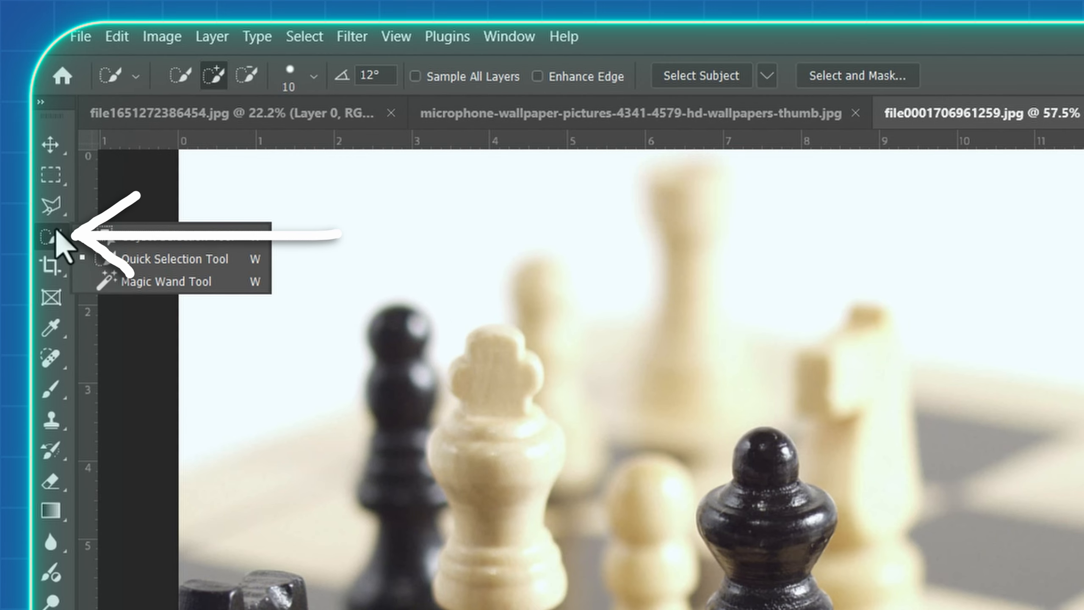
{"action": "left_click", "coordinate": [116, 259]}
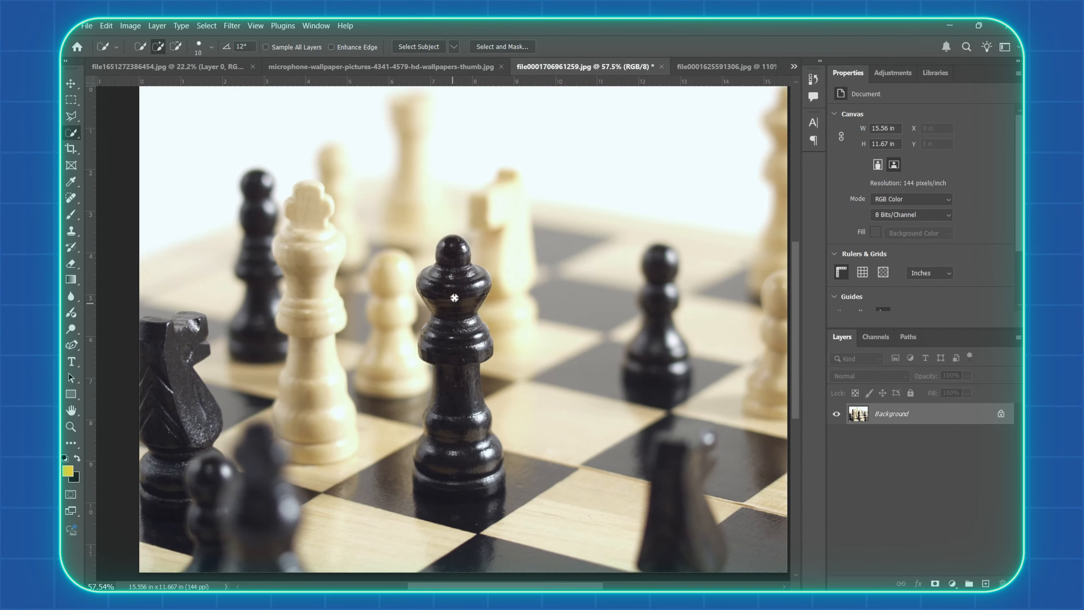
{"action": "mouse_move", "coordinate": [697, 489]}
{"action": "left_mouse_down"}
{"action": "mouse_move", "coordinate": [693, 568]}
{"action": "mouse_move", "coordinate": [704, 522]}
{"action": "mouse_move", "coordinate": [723, 567]}
{"action": "left_mouse_up"}
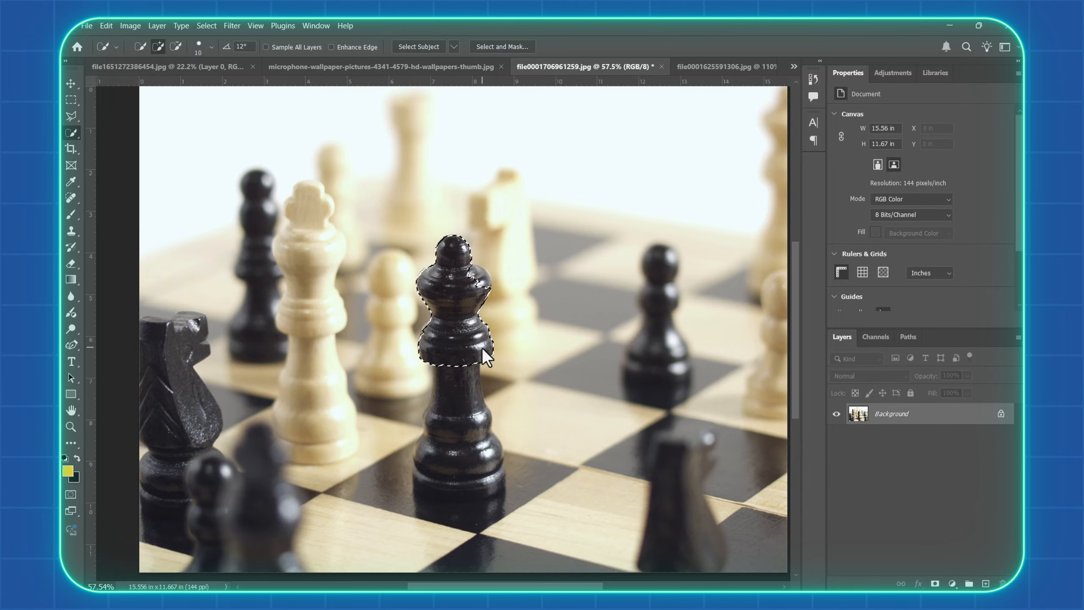
{"action": "mouse_move", "coordinate": [482, 348]}
{"action": "left_mouse_down"}
{"action": "mouse_move", "coordinate": [455, 470]}
{"action": "mouse_move", "coordinate": [464, 459]}
{"action": "mouse_move", "coordinate": [496, 498]}
{"action": "mouse_move", "coordinate": [511, 487]}
{"action": "mouse_move", "coordinate": [531, 497]}
{"action": "mouse_move", "coordinate": [524, 485]}
{"action": "mouse_move", "coordinate": [453, 508]}
{"action": "left_mouse_up"}
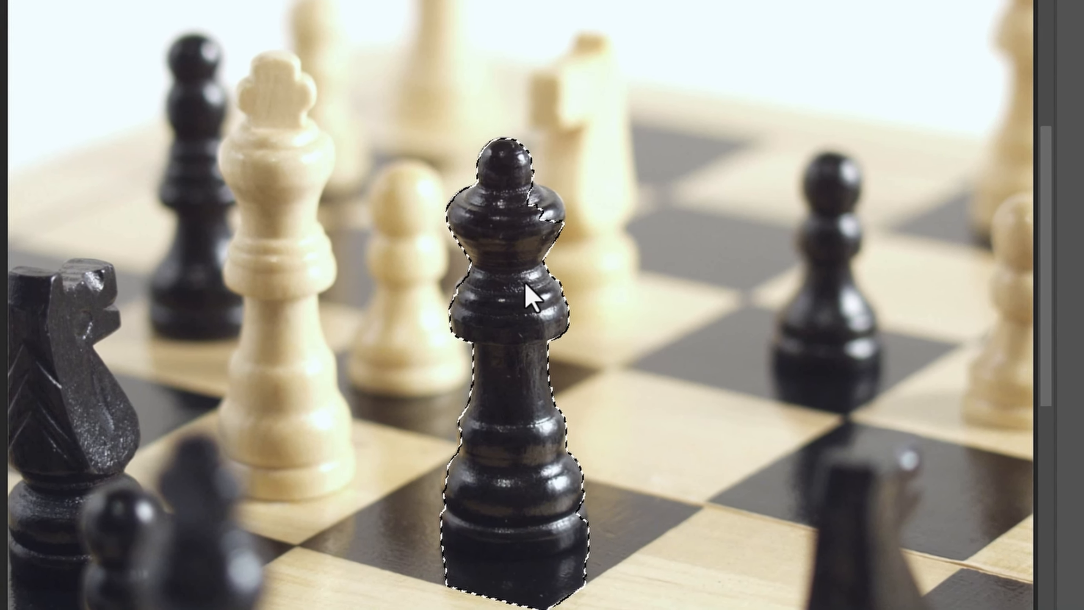
{"action": "left_click_drag", "start_coordinate": [540, 220], "coordinate": [546, 204]}
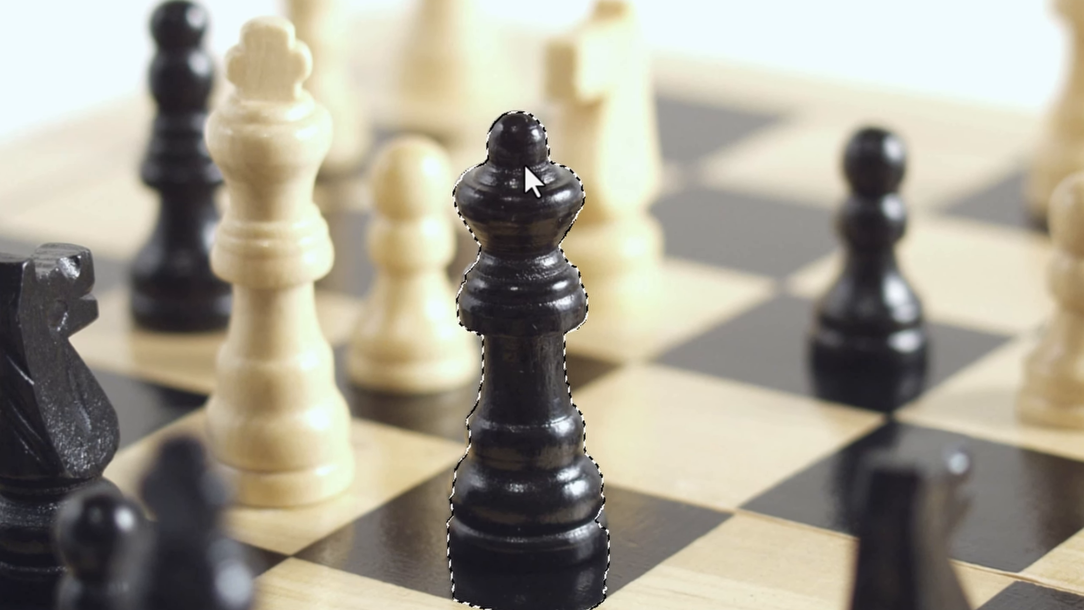
{"action": "scroll", "coordinate": [526, 169], "scroll_direction": "down", "scroll_amount": 4}
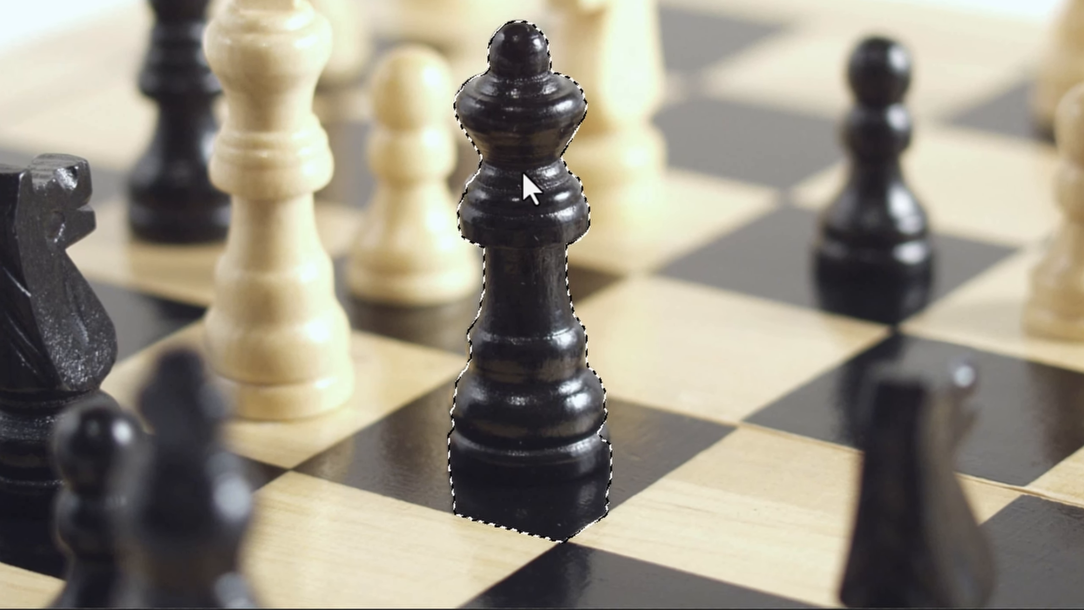
{"action": "scroll", "coordinate": [522, 203], "scroll_direction": "up", "scroll_amount": 3}
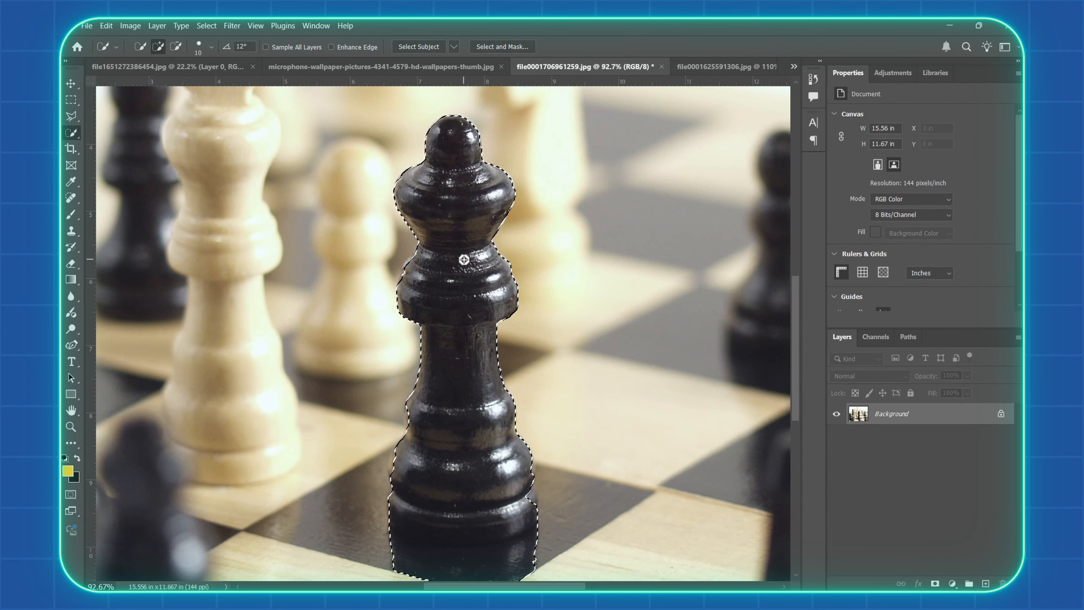
{"action": "right_click", "coordinate": [464, 260]}
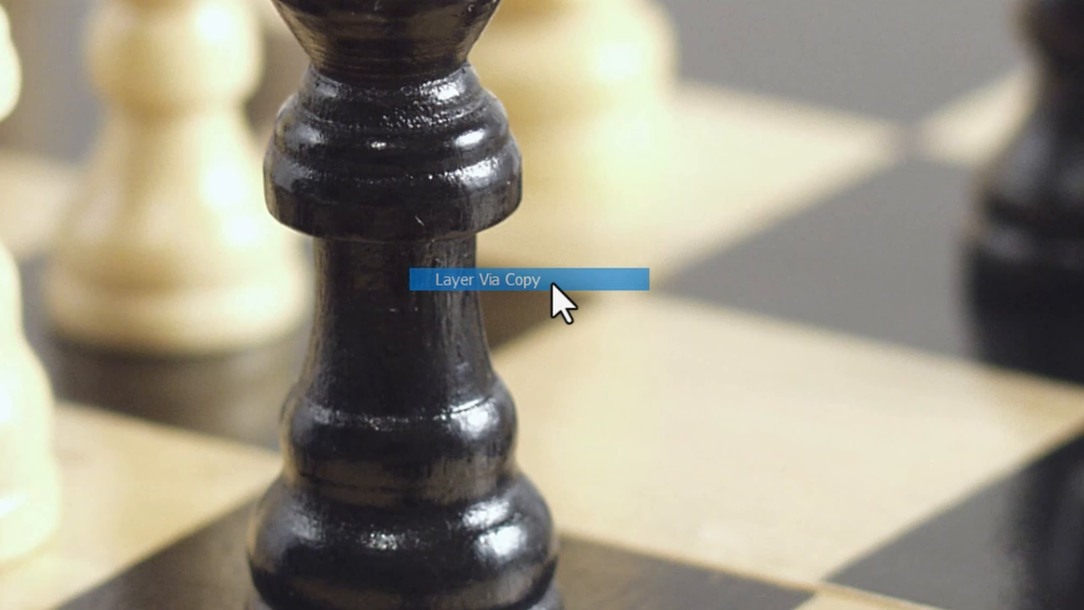
{"action": "left_click", "coordinate": [553, 284]}
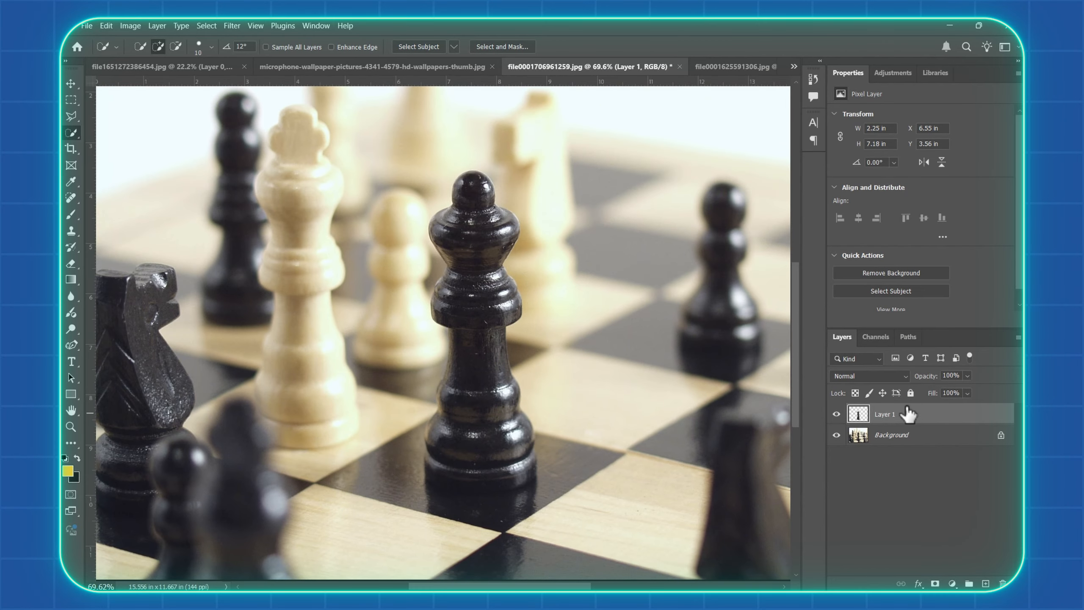
Add the text CHESS KING on two lines over the black piece, in white Montserrat ExtraBold at 138 pt
{"action": "key", "text": "t"}
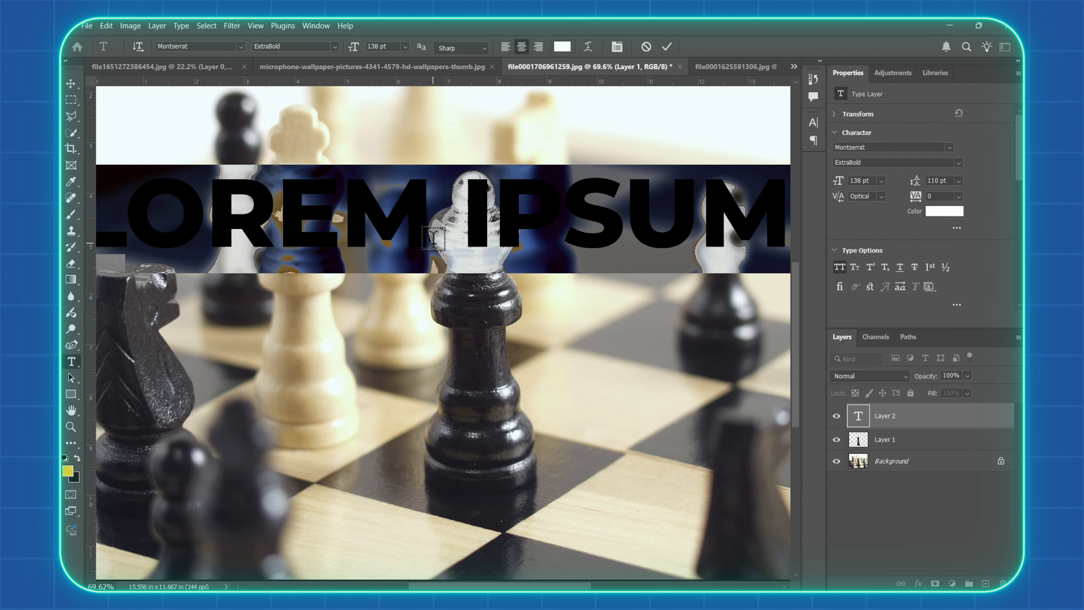
{"action": "type", "text": "CHESS"}
{"action": "key", "text": "Return"}
{"action": "type", "text": "KING"}
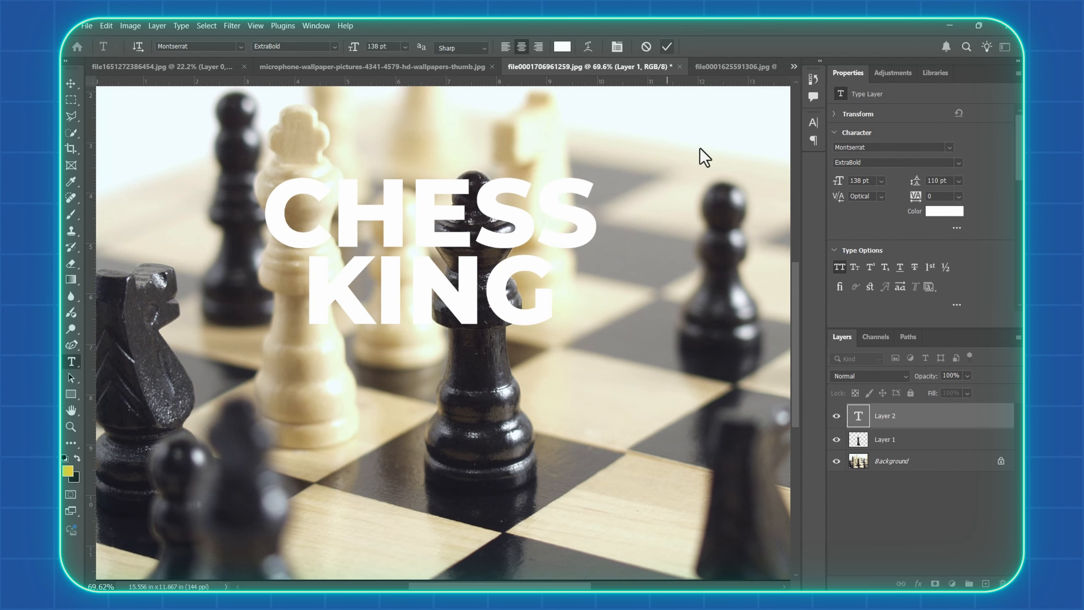
{"action": "key", "text": "ctrl+Return"}
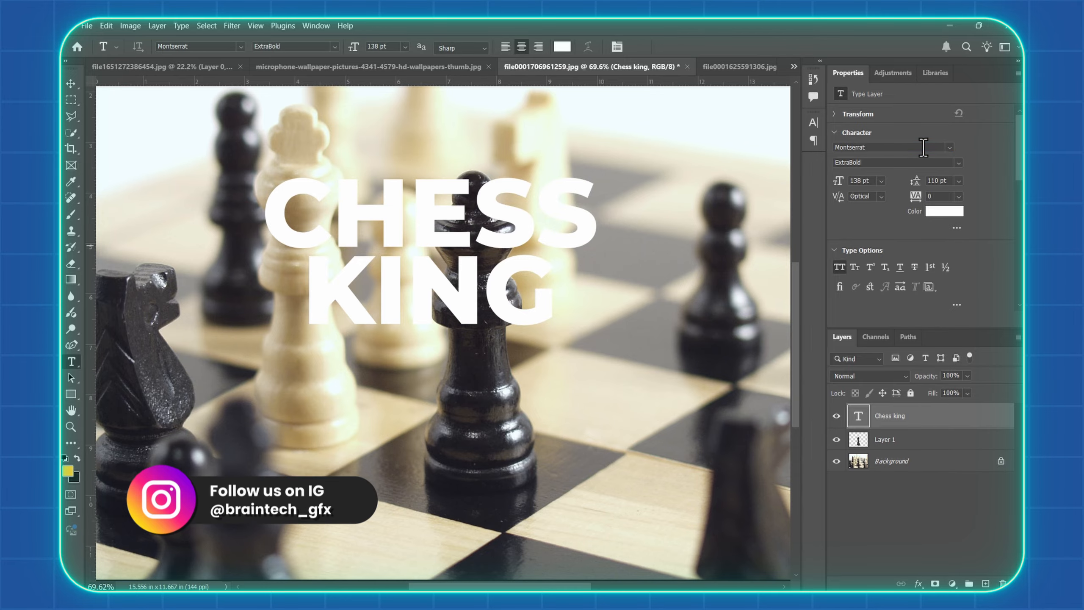
Change the CHESS KING text to Bebas Neue Regular, 191 pt in size with 181 pt leading
{"action": "left_click", "coordinate": [814, 303]}
{"action": "left_click_drag", "start_coordinate": [838, 181], "coordinate": [866, 181]}
{"action": "left_click_drag", "start_coordinate": [916, 181], "coordinate": [951, 181]}
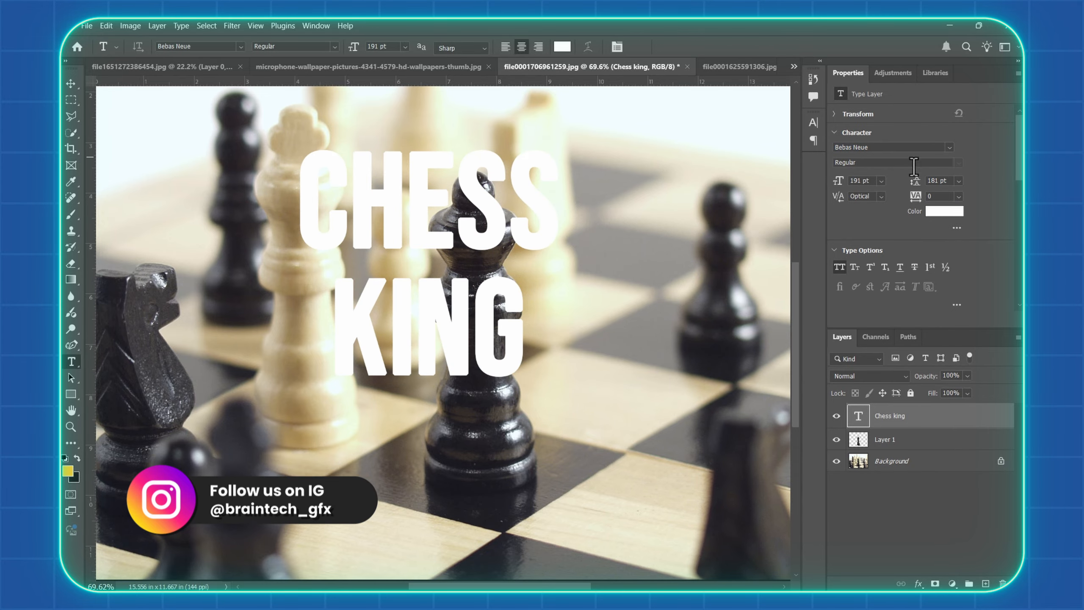
Change the CHESS KING text colour to a saturated golden orange
{"action": "left_click", "coordinate": [944, 212]}
{"action": "left_click", "coordinate": [832, 351]}
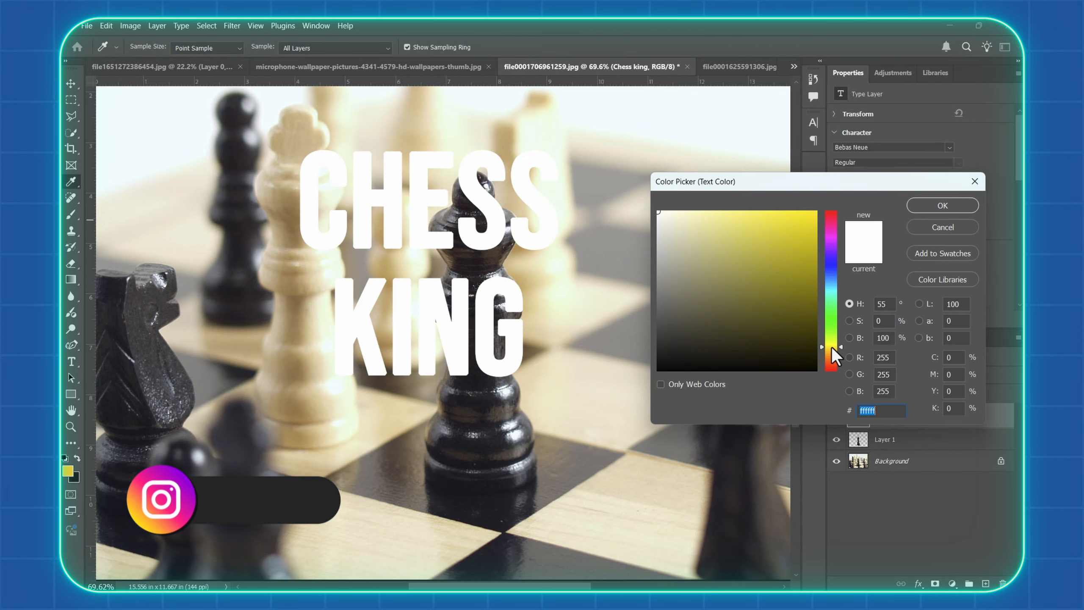
{"action": "left_click_drag", "start_coordinate": [812, 252], "coordinate": [831, 238]}
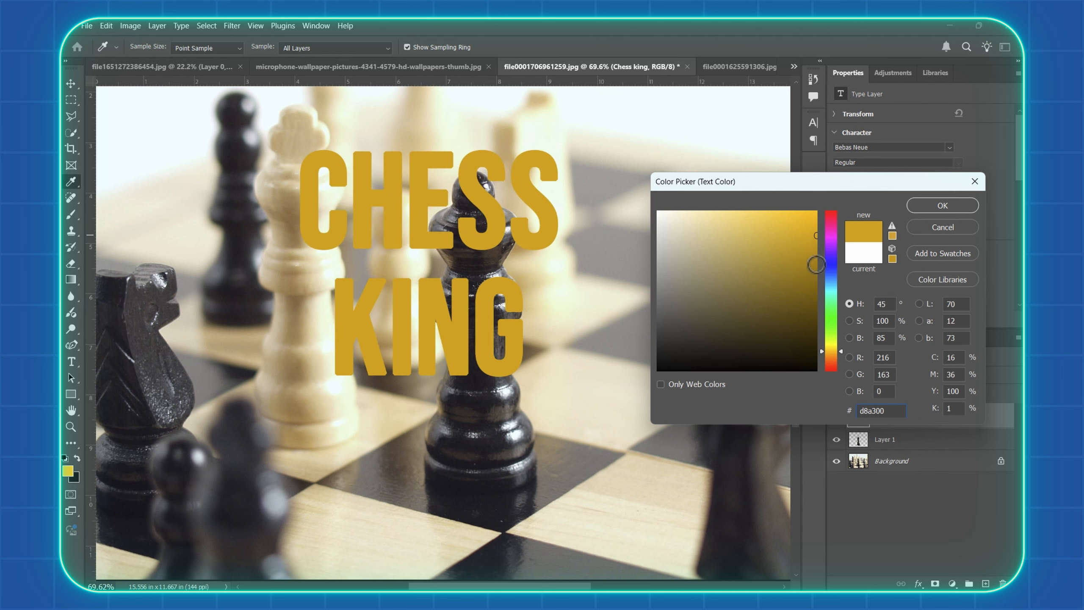
{"action": "left_click_drag", "start_coordinate": [833, 355], "coordinate": [834, 355]}
{"action": "left_click_drag", "start_coordinate": [816, 210], "coordinate": [816, 227]}
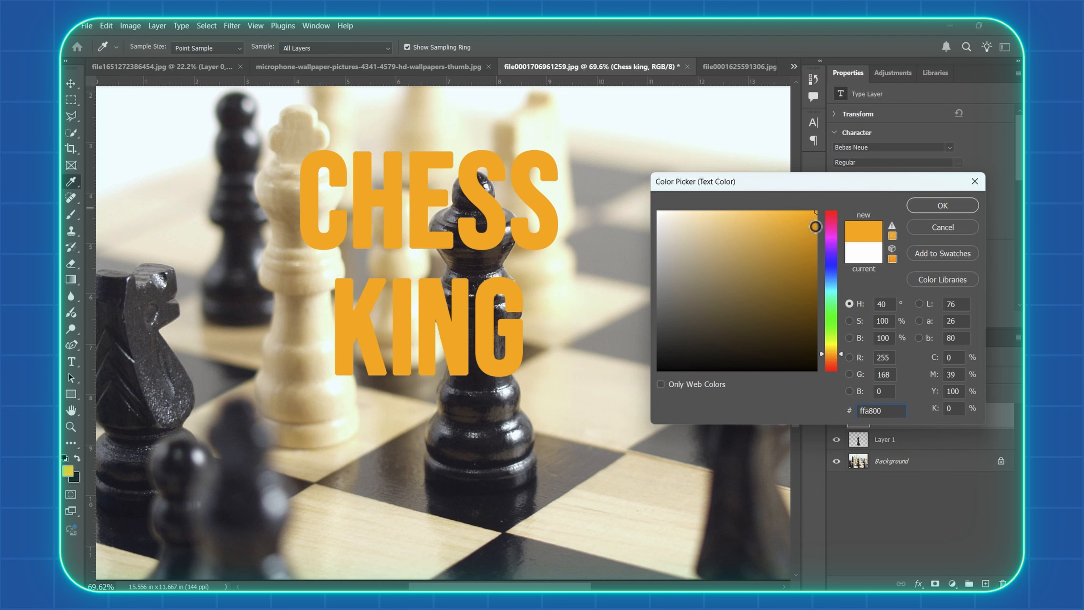
{"action": "left_click", "coordinate": [943, 206]}
{"action": "left_click", "coordinate": [669, 48]}
Centre the CHESS KING text on the black piece and move its layer below the Layer 1 cutout
{"action": "left_click", "coordinate": [70, 84]}
{"action": "left_click_drag", "start_coordinate": [446, 214], "coordinate": [476, 223]}
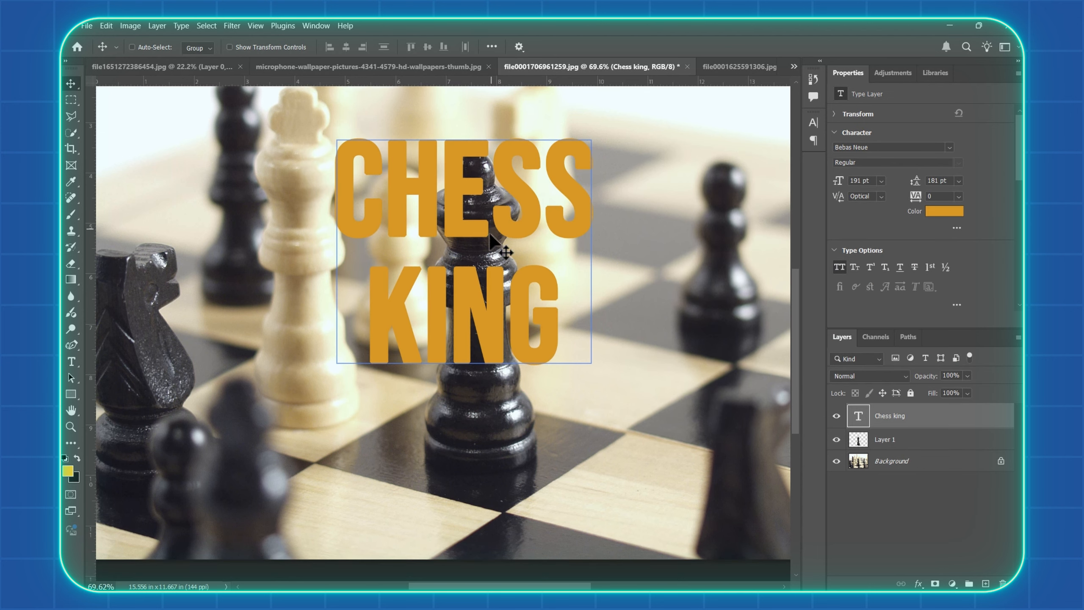
{"action": "left_click_drag", "start_coordinate": [948, 417], "coordinate": [951, 429]}
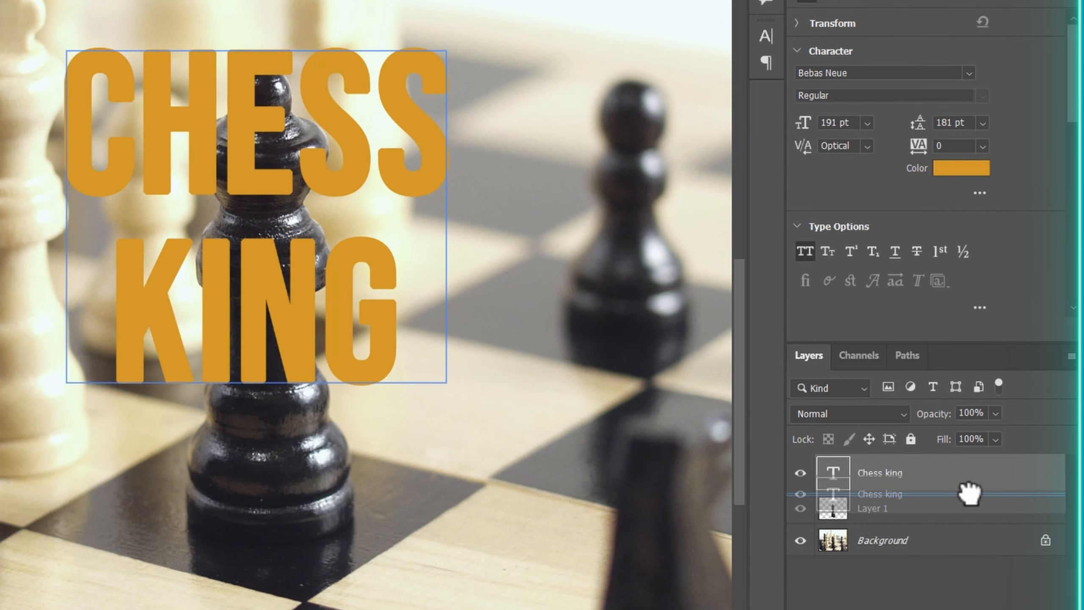
{"action": "left_click_drag", "start_coordinate": [970, 492], "coordinate": [967, 517]}
{"action": "mouse_move", "coordinate": [335, 249]}
{"action": "left_mouse_down"}
{"action": "mouse_move", "coordinate": [339, 262]}
{"action": "mouse_move", "coordinate": [337, 251]}
{"action": "left_mouse_up"}
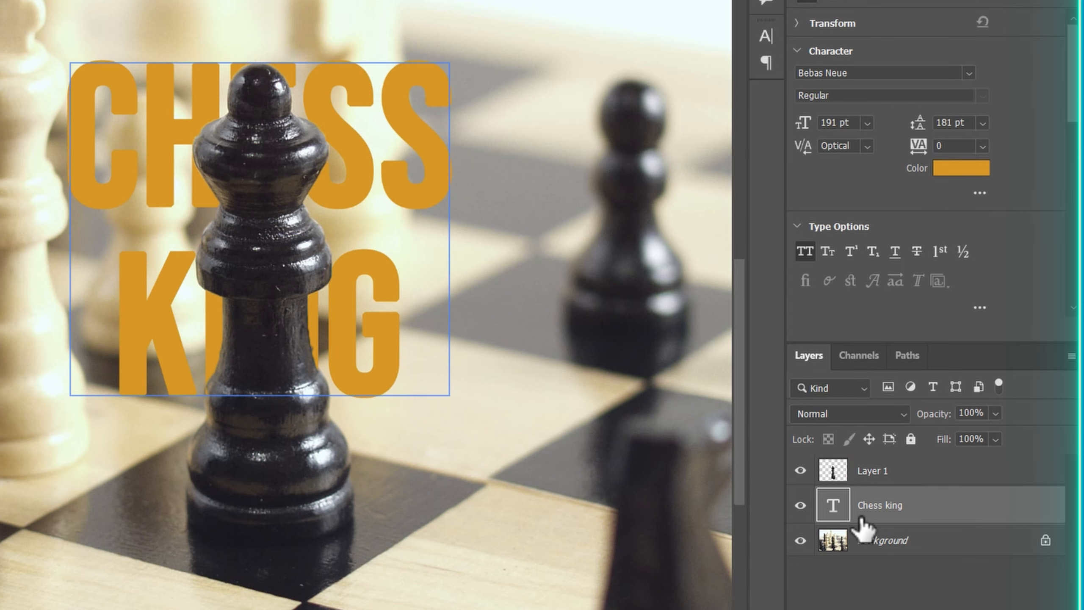
Duplicate the Chess king text layer above Layer 1 and set the copy's fill to 0%
{"action": "left_click_drag", "start_coordinate": [863, 529], "coordinate": [883, 466]}
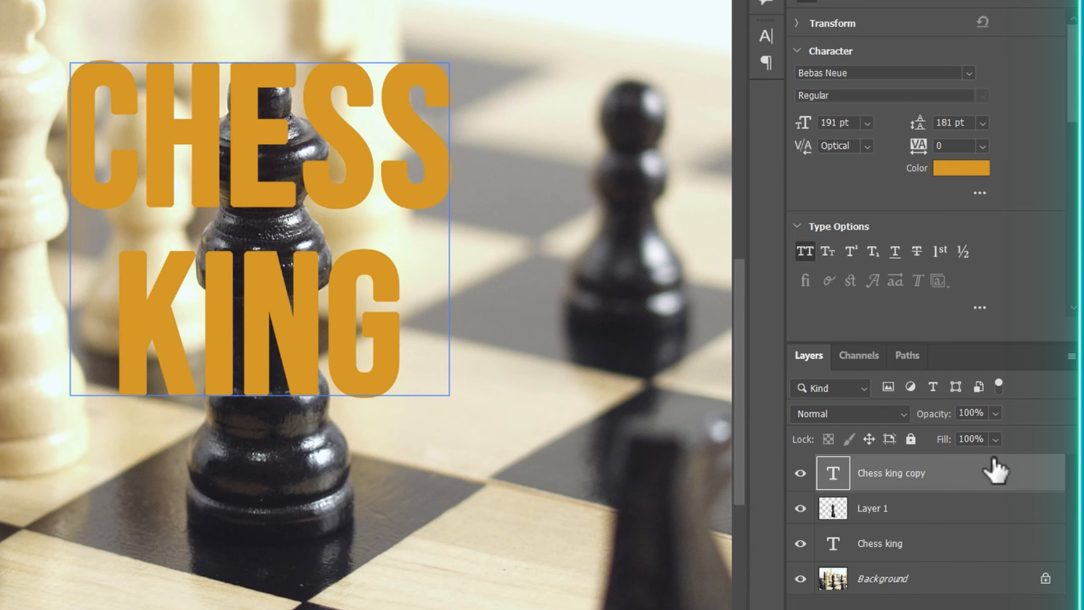
{"action": "left_click", "coordinate": [996, 439]}
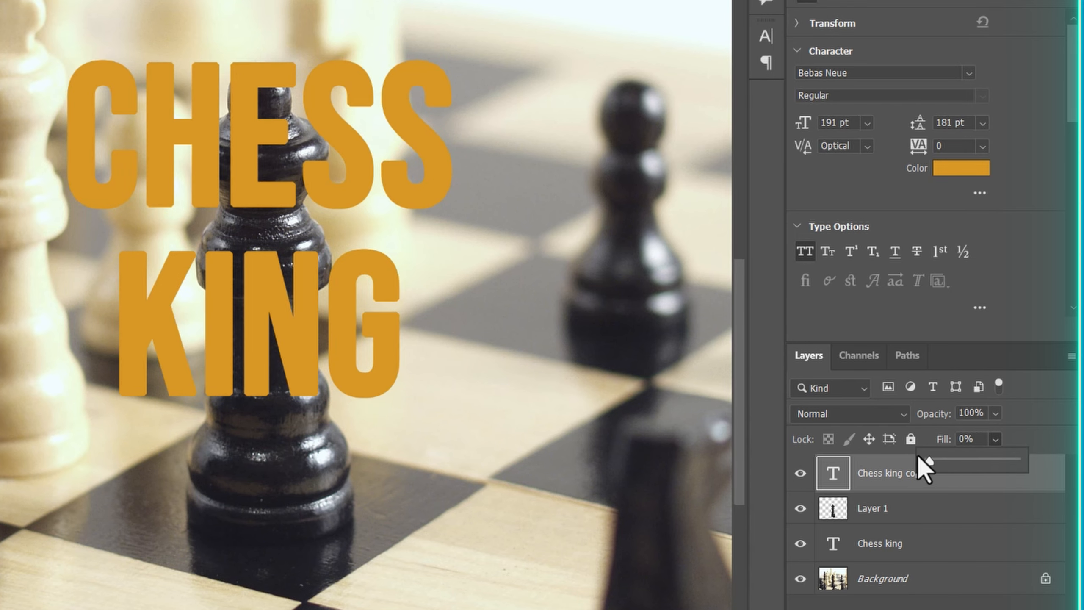
{"action": "left_click_drag", "start_coordinate": [918, 456], "coordinate": [919, 458]}
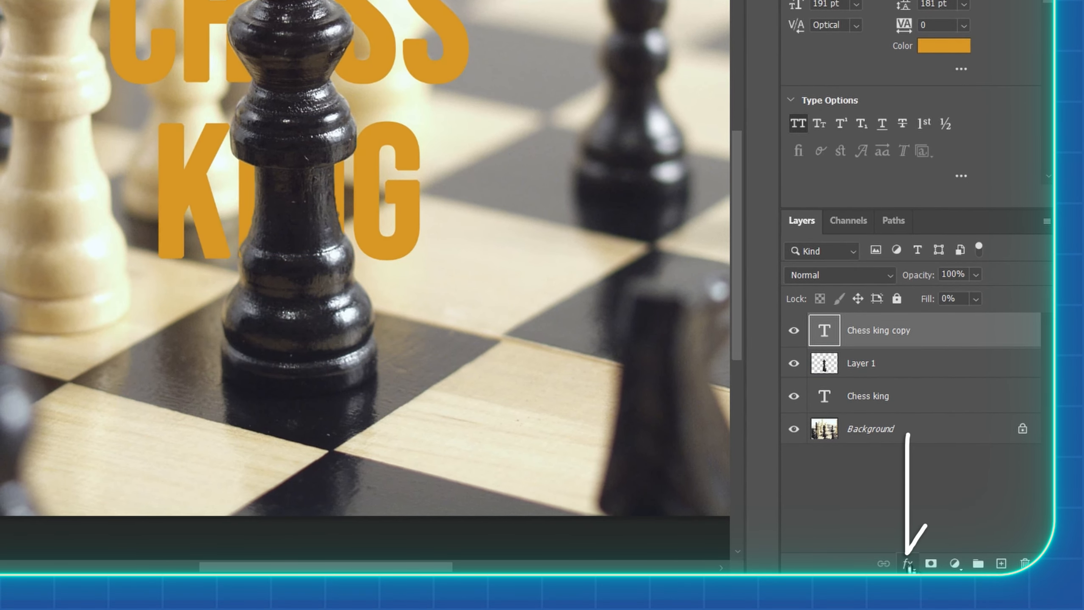
Add a Stroke effect to the Chess king copy layer, sampling its colour from the golden orange CHESS KING letters
{"action": "left_click", "coordinate": [909, 564]}
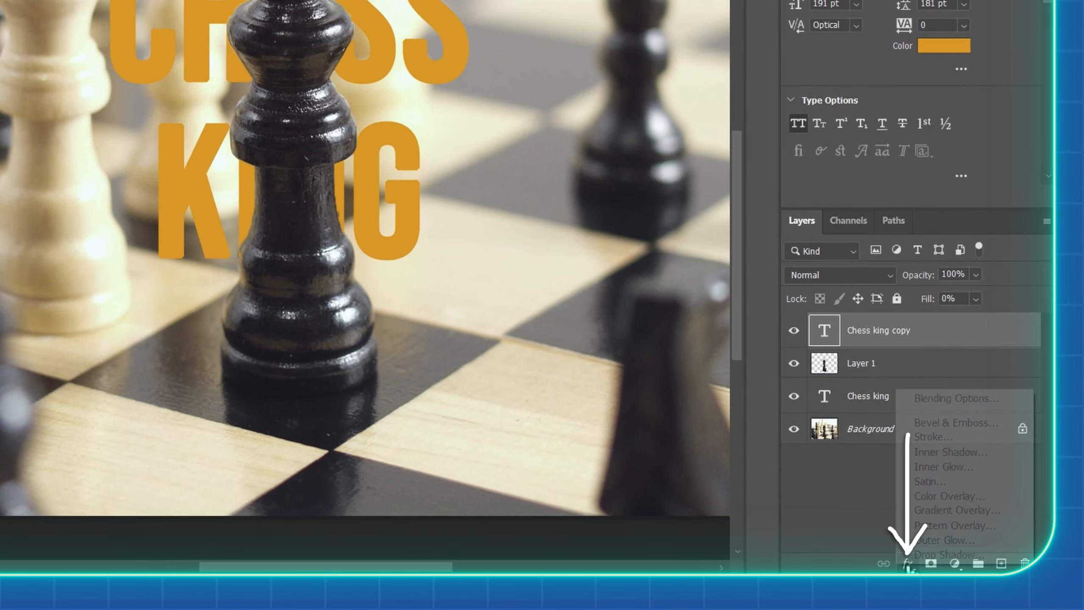
{"action": "left_click", "coordinate": [929, 439]}
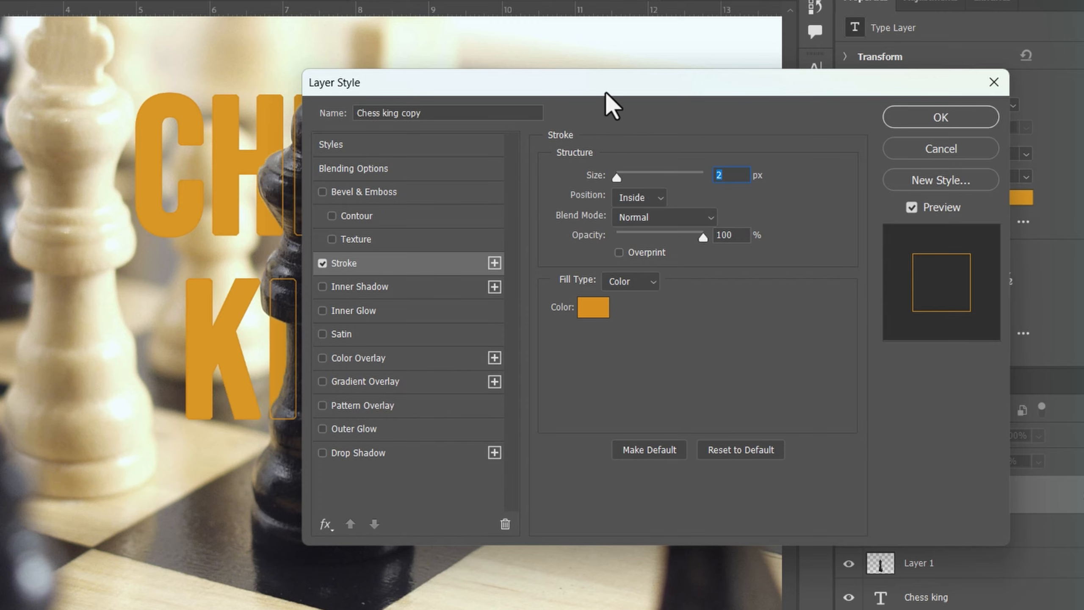
{"action": "left_click_drag", "start_coordinate": [606, 91], "coordinate": [852, 82]}
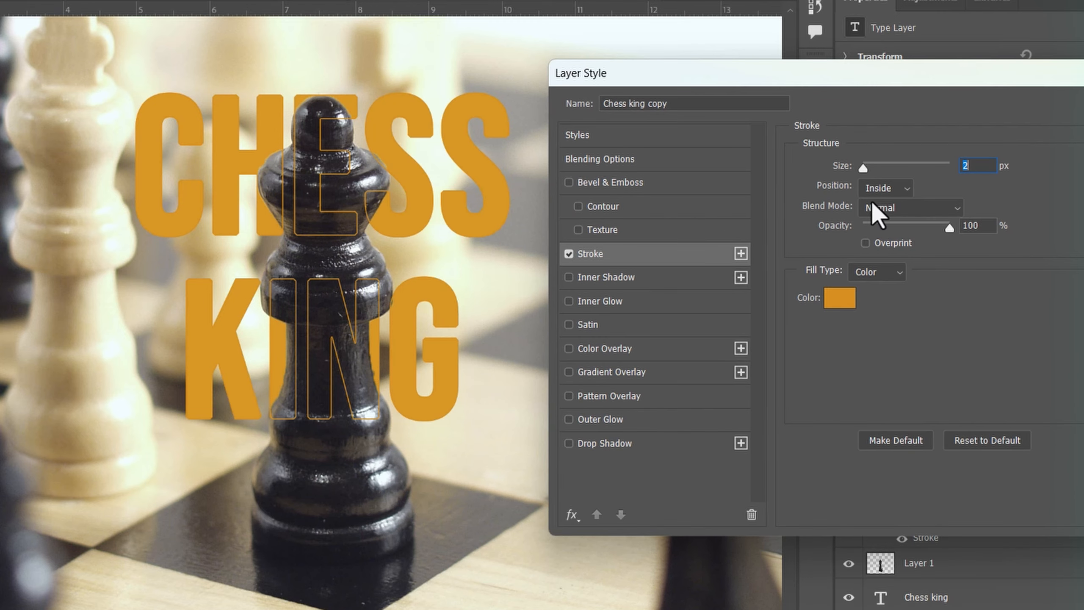
{"action": "left_click", "coordinate": [841, 304]}
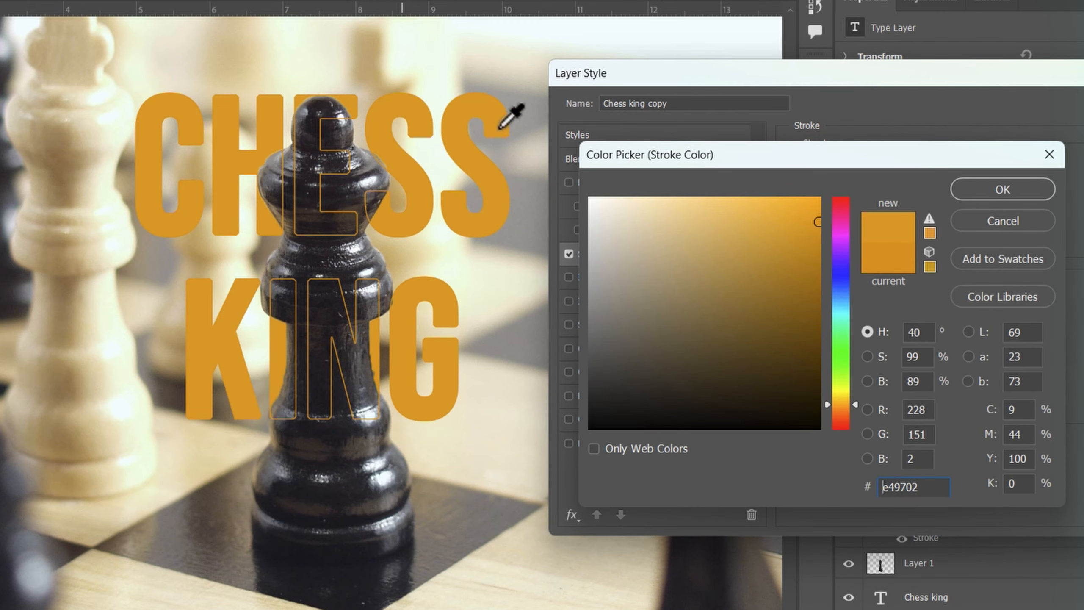
{"action": "left_click", "coordinate": [982, 192]}
Set the stroke size on the Chess king copy layer to 1 px and apply the layer style
{"action": "left_click_drag", "start_coordinate": [886, 80], "coordinate": [743, 79]}
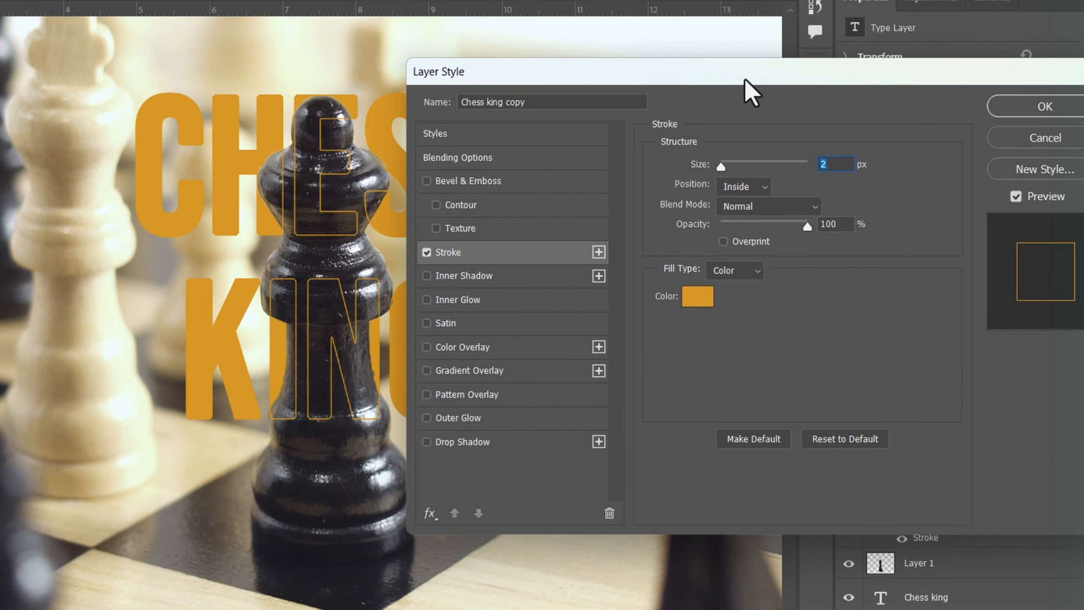
{"action": "key", "text": "Down"}
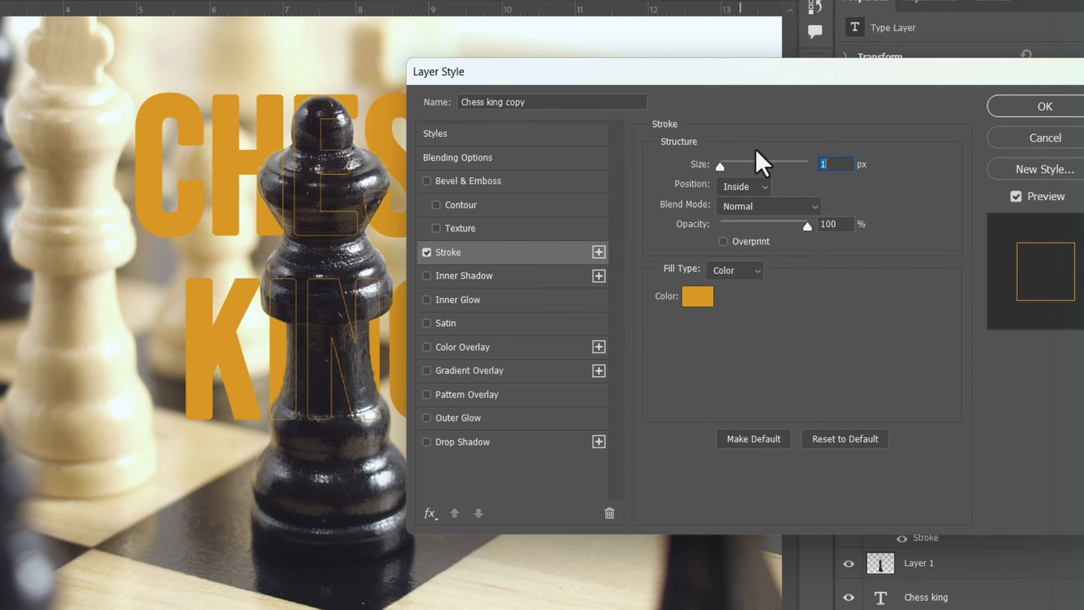
{"action": "left_click", "coordinate": [1037, 107]}
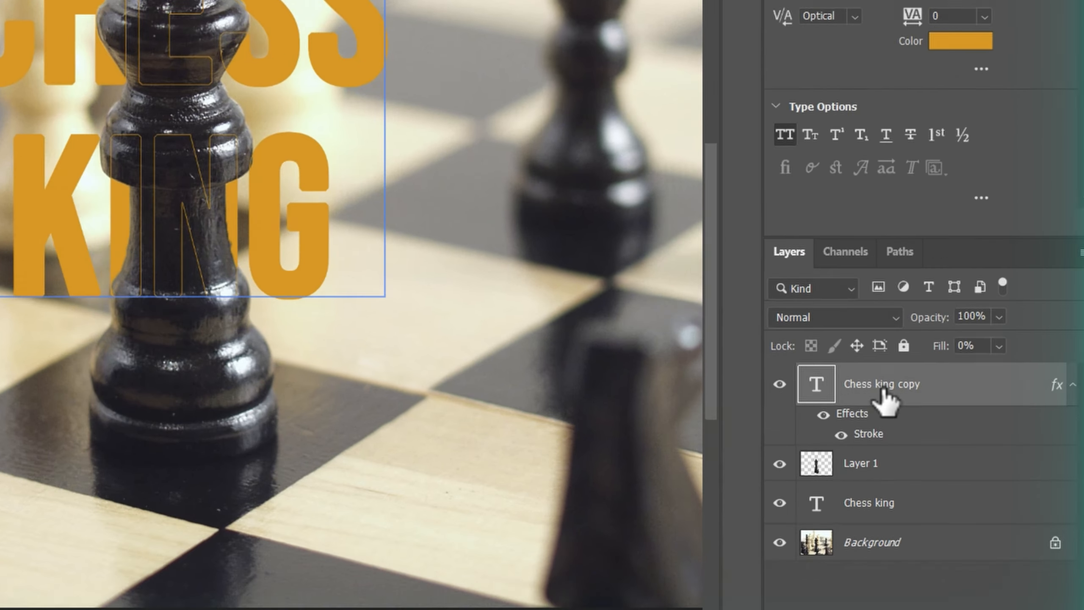